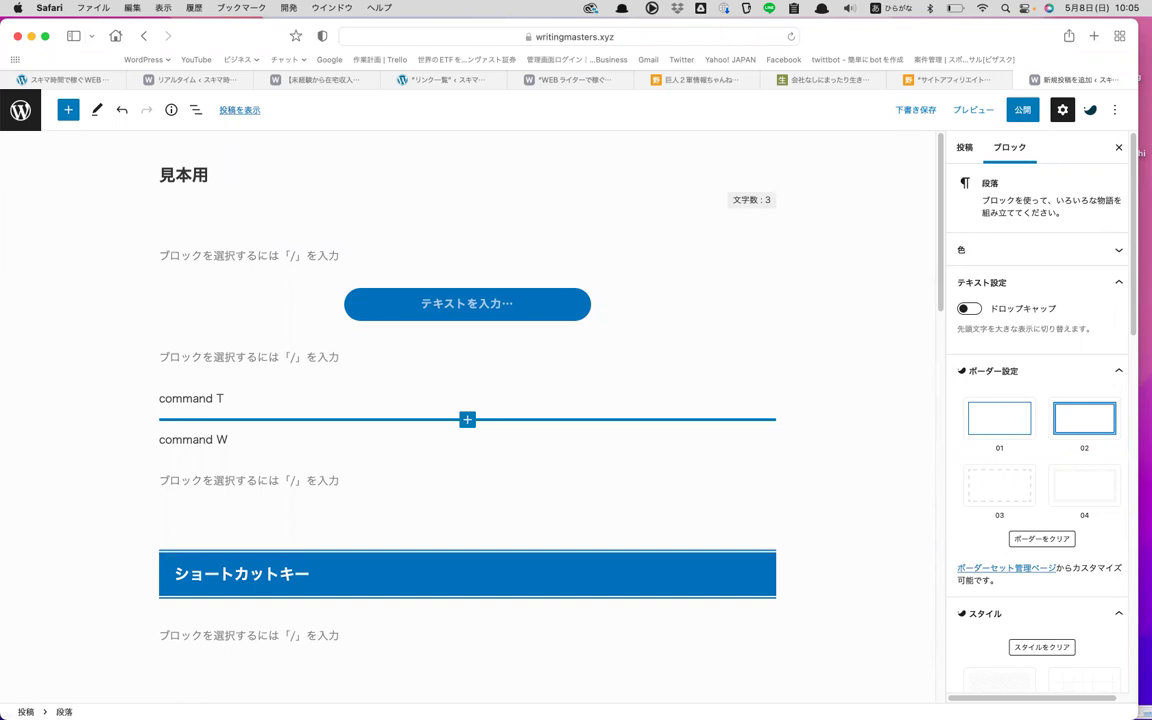
# Write the introduction as two paragraphs: はじめまして。 and 今回は100円ショップで買ってよかったものを紹介します。.
pyautogui.press('space')
pyautogui.write('.')
pyautogui.press('Return')
pyautogui.press('Return')
pyautogui.write('konkaiha')
pyautogui.press('Return')
pyautogui.write('ironn')
pyautogui.press('BackSpace')
pyautogui.press('BackSpace')
pyautogui.press('BackSpace')
pyautogui.write('hyakuenshoppude')
pyautogui.press('space')
pyautogui.press('Return')
pyautogui.write('kattahouga')
pyautogui.press('BackSpace')
pyautogui.press('BackSpace')
pyautogui.press('BackSpace')
pyautogui.press('BackSpace')
pyautogui.write('teyokattamonowoshoukaishiyou')
pyautogui.press('BackSpace')
pyautogui.write('su.')
pyautogui.press('Return')
pyautogui.press('Return')
# Add an H2 heading below the introduction reading 100円ショップで買ってよかったものベスト3.
pyautogui.press('Eisu_toggle')
pyautogui.write('##')
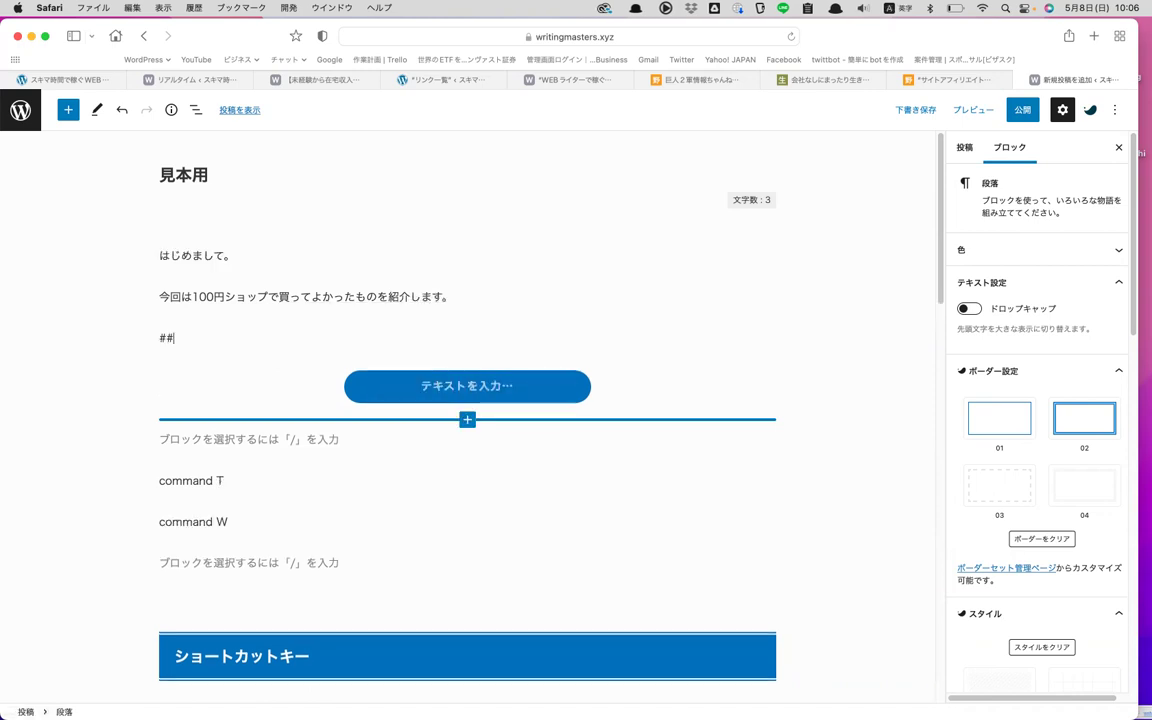
pyautogui.press('Hiragana')
pyautogui.write('100enshopp')
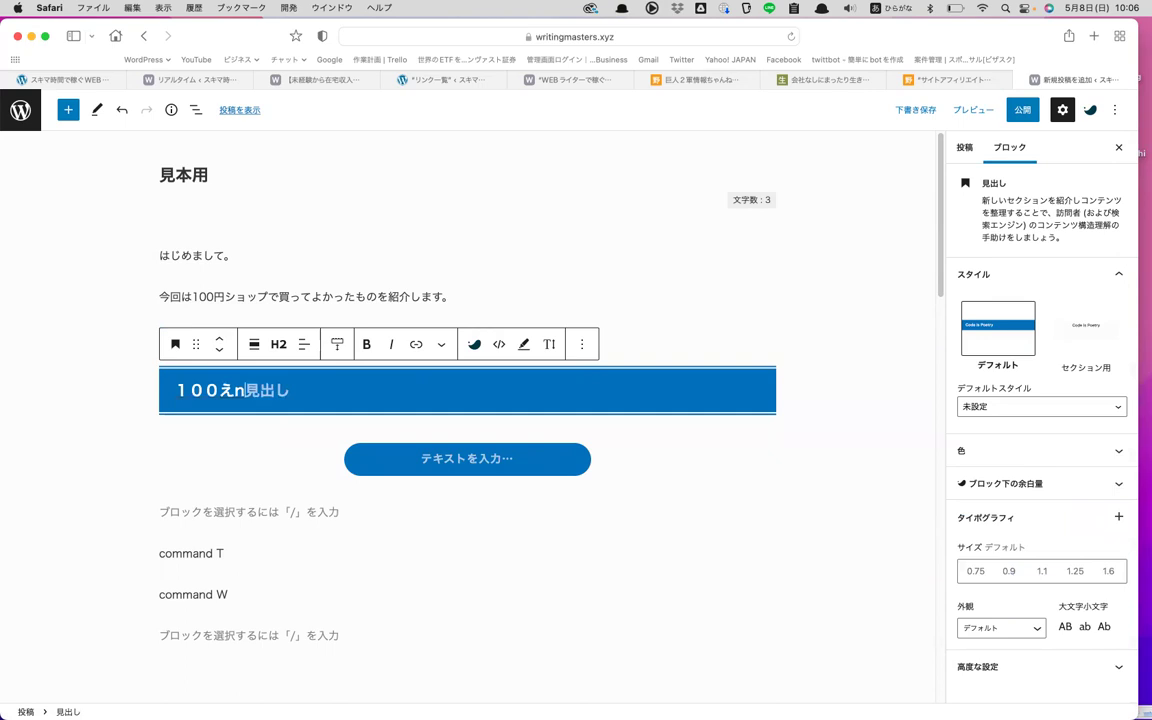
pyautogui.write('udekatteyokatt')
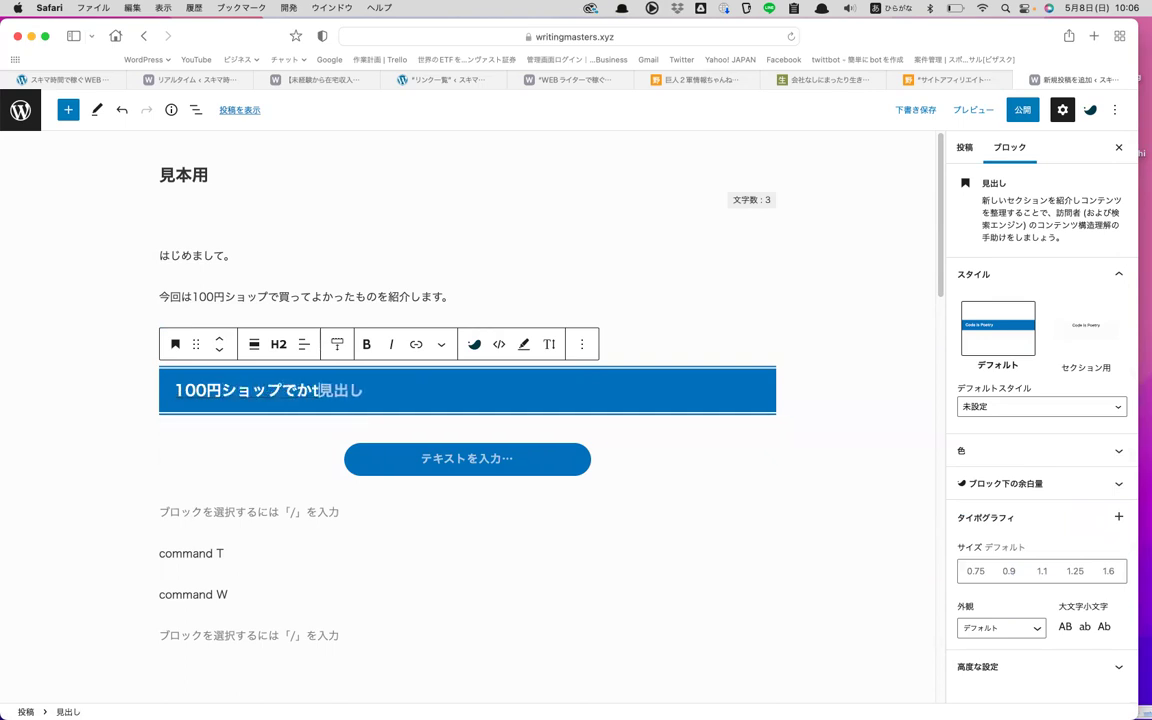
pyautogui.write('amonobesuto')
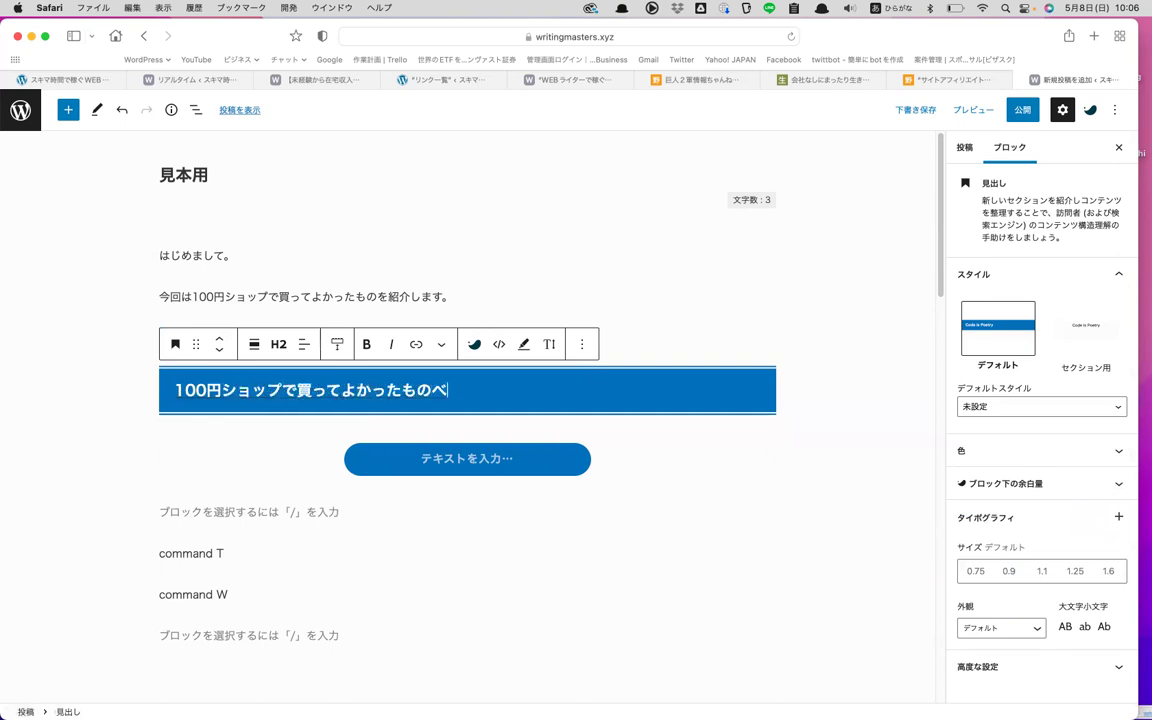
pyautogui.write('3')
pyautogui.press('Return')
pyautogui.press('Return')
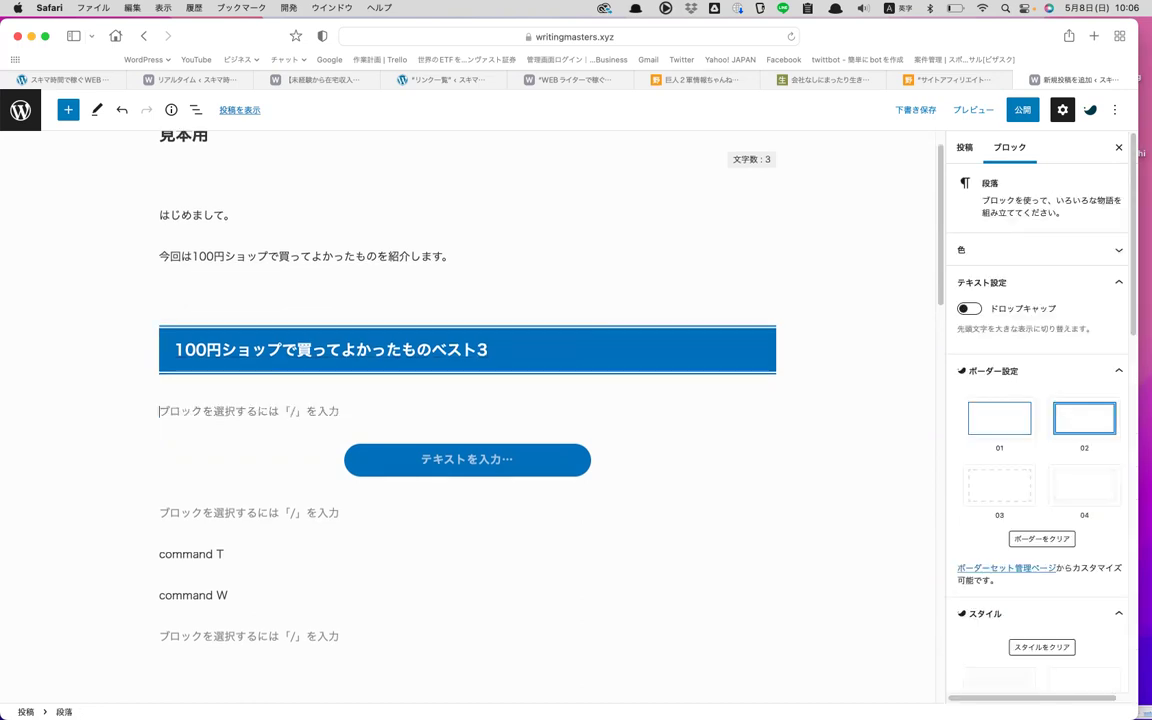
# Leave an empty paragraph under the H2 heading and add an H3 heading 1位.
pyautogui.press('Return')
pyautogui.press('Eisu_toggle')
pyautogui.write('###')
pyautogui.press('Hiragana')
pyautogui.write('1i')
pyautogui.press('Return')
pyautogui.press('Return')
# Add an H3 heading 2位 below the 1位 heading.
pyautogui.press('Eisu_toggle')
pyautogui.write('###')
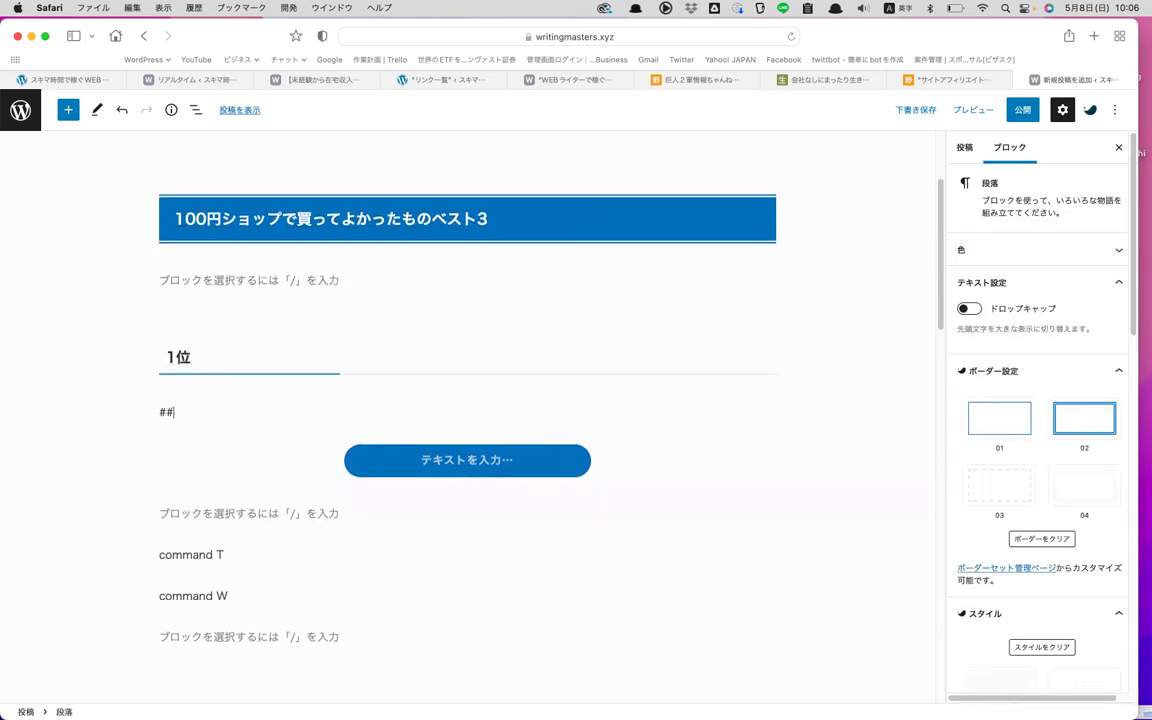
pyautogui.press('space')
pyautogui.press('Hiragana')
pyautogui.write('2i')
pyautogui.press('space')
pyautogui.press('Return')
pyautogui.press('Return')
pyautogui.press('Return')
# Add an H3 heading 3位 below the 2位 heading, followed by an empty paragraph.
pyautogui.press('Eisu_toggle')
pyautogui.press('BackSpace')
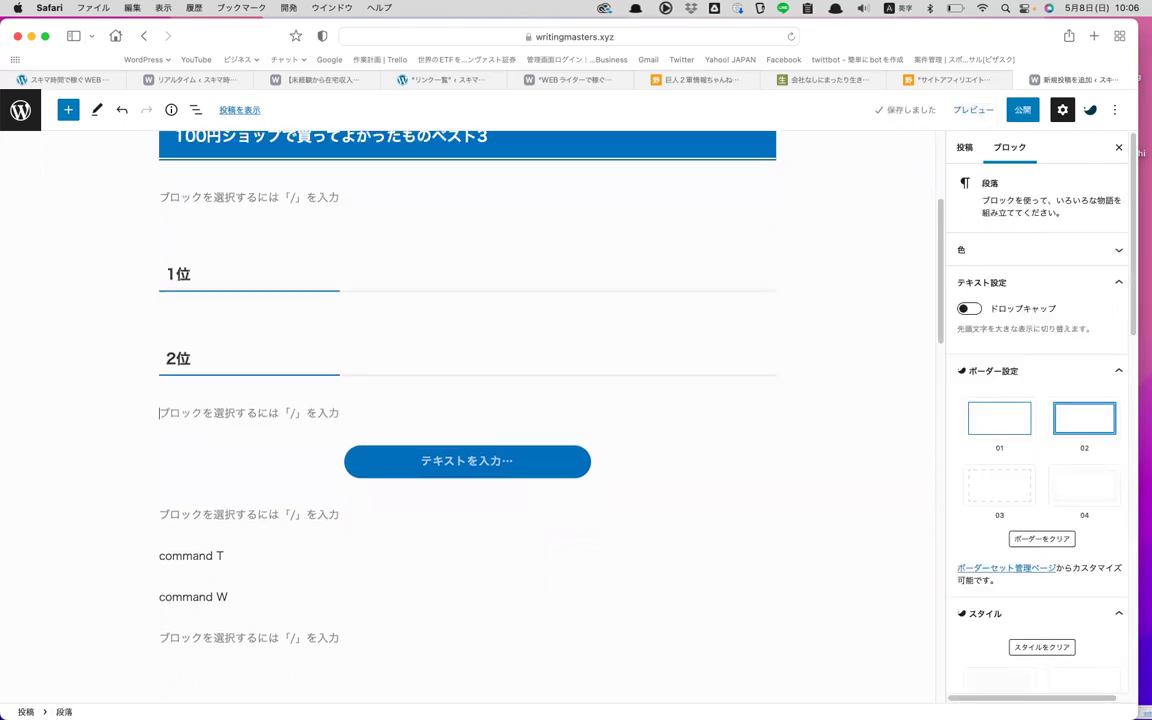
pyautogui.write('###')
pyautogui.press('space')
pyautogui.press('Hiragana')
pyautogui.write('3i')
pyautogui.press('space')
pyautogui.press('Return')
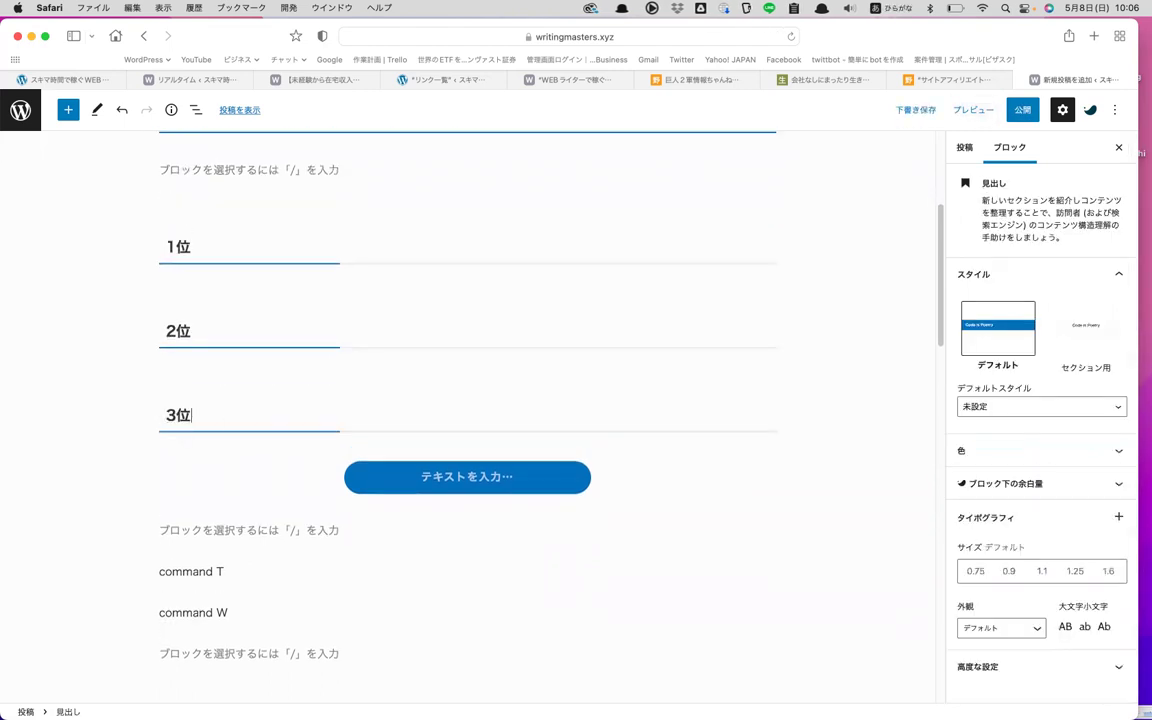
pyautogui.press('Return')
pyautogui.scroll(1, 159, 298)
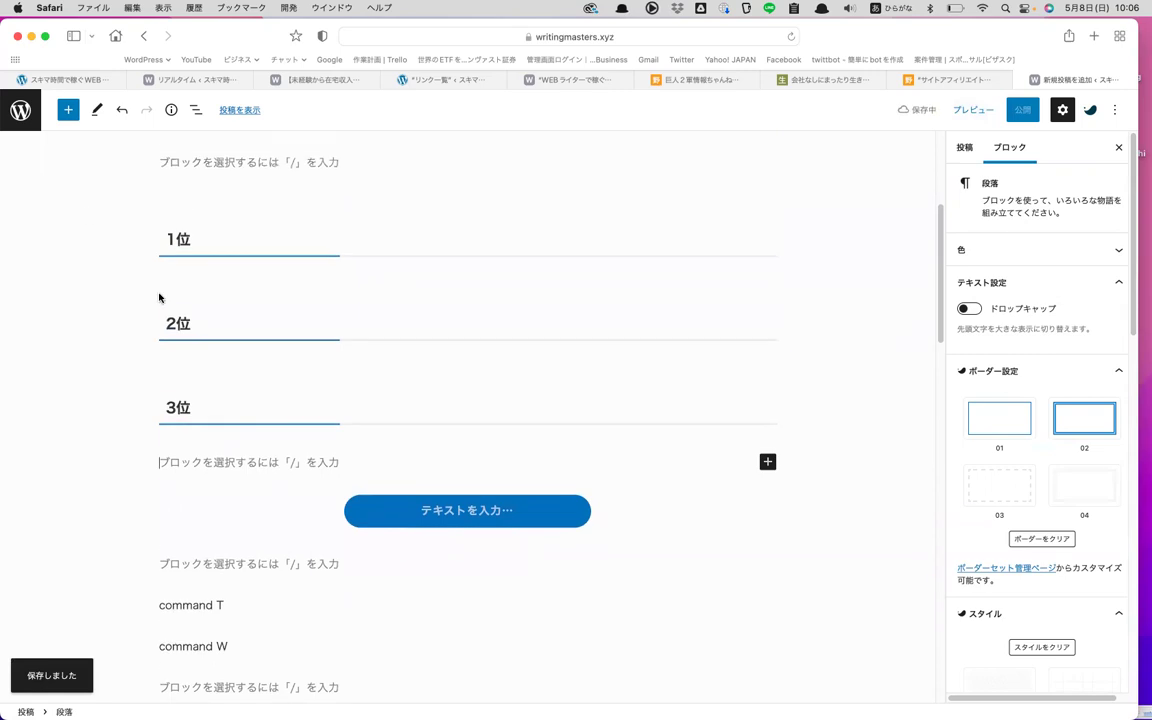
# Under the 1位 heading, write the paragraphs 〇〇 and 理由は.
pyautogui.click(228, 247)
pyautogui.scroll(3, 226, 244)
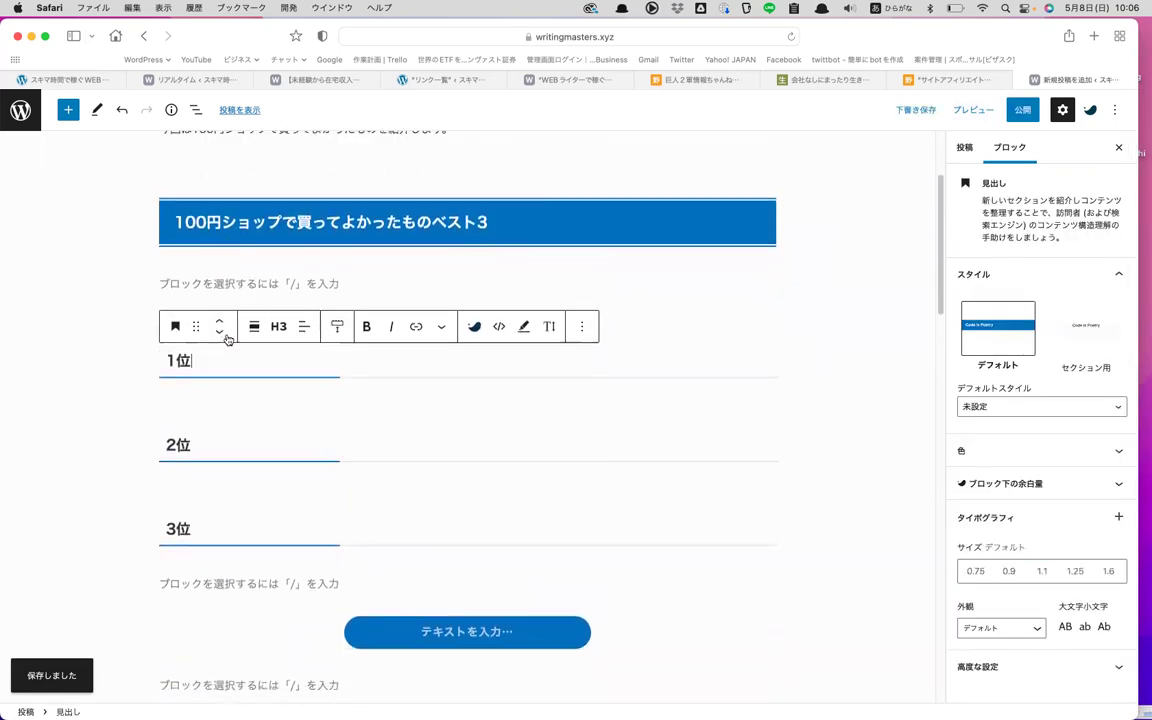
pyautogui.press('Return')
pyautogui.scroll(-1, 242, 361)
pyautogui.write('marumaru')
pyautogui.press('space')
pyautogui.press('space')
pyautogui.press('Return')
pyautogui.press('Return')
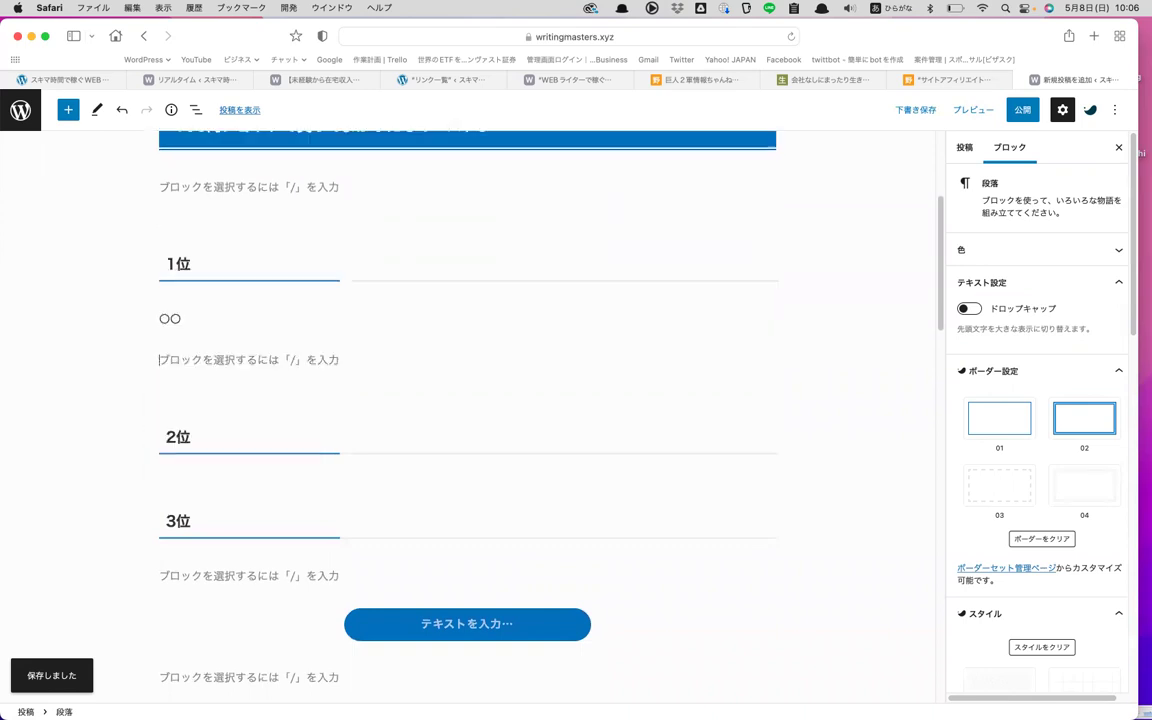
pyautogui.write('理由は')
pyautogui.press('Return')
# Under the 2位 heading, write the paragraphs 2位は〇〇 and 理由は, and add an empty paragraph under 3位.
pyautogui.click(191, 437)
pyautogui.press('Return')
pyautogui.write('2ihamarumaru')
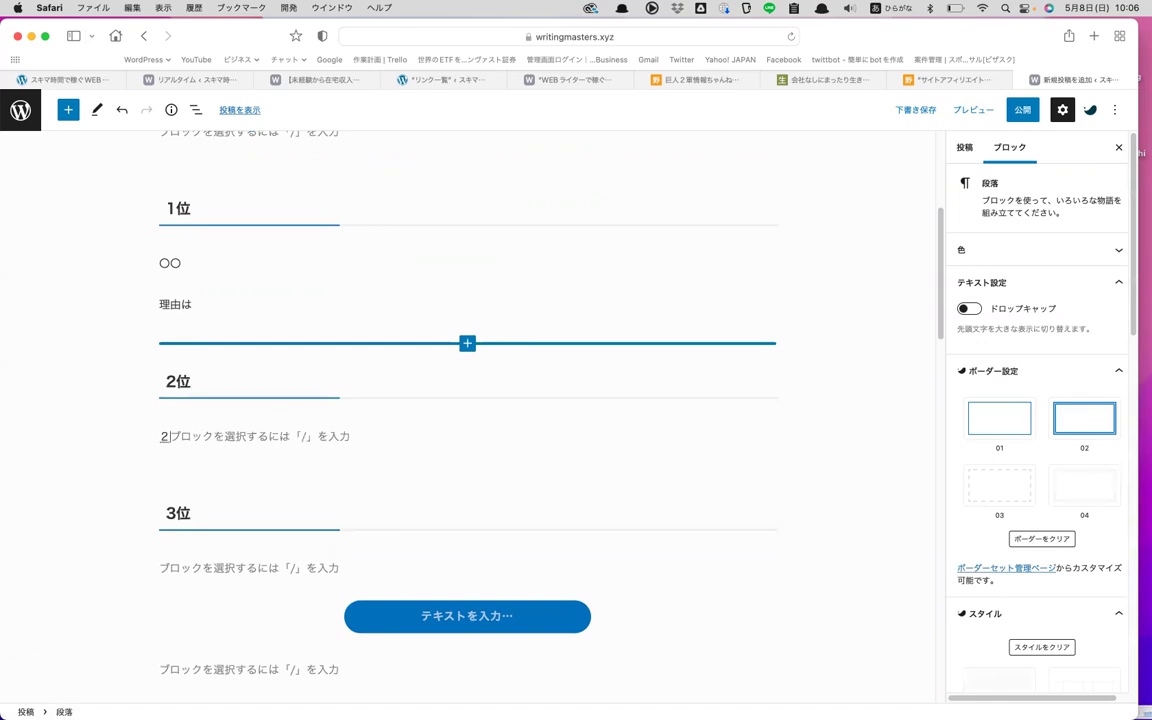
pyautogui.press('space')
pyautogui.press('Return')
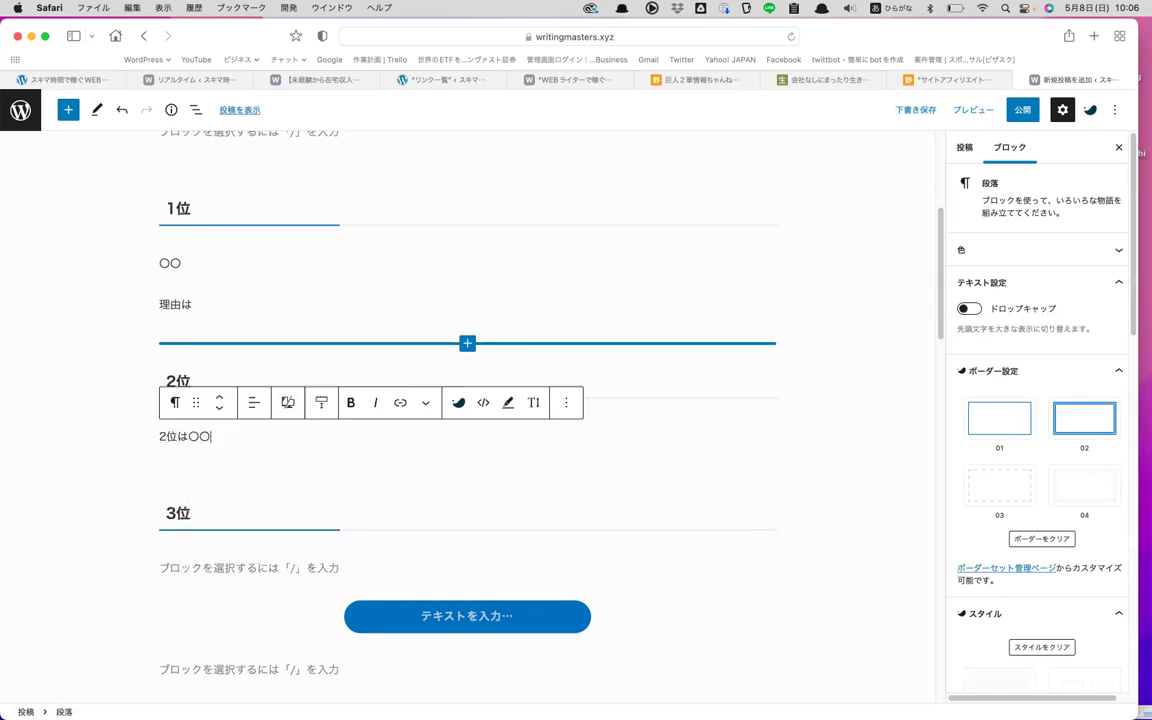
pyautogui.press('Return')
pyautogui.write('riyuuha')
pyautogui.press('Return')
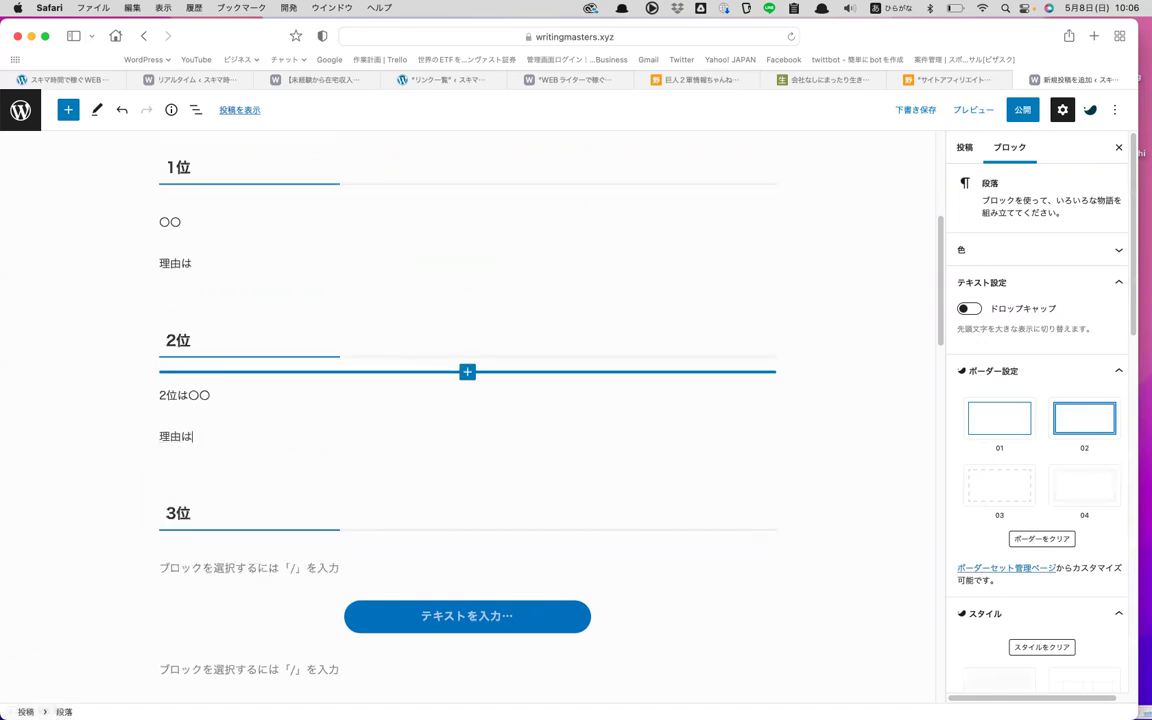
pyautogui.press('Down')
pyautogui.press('Return')
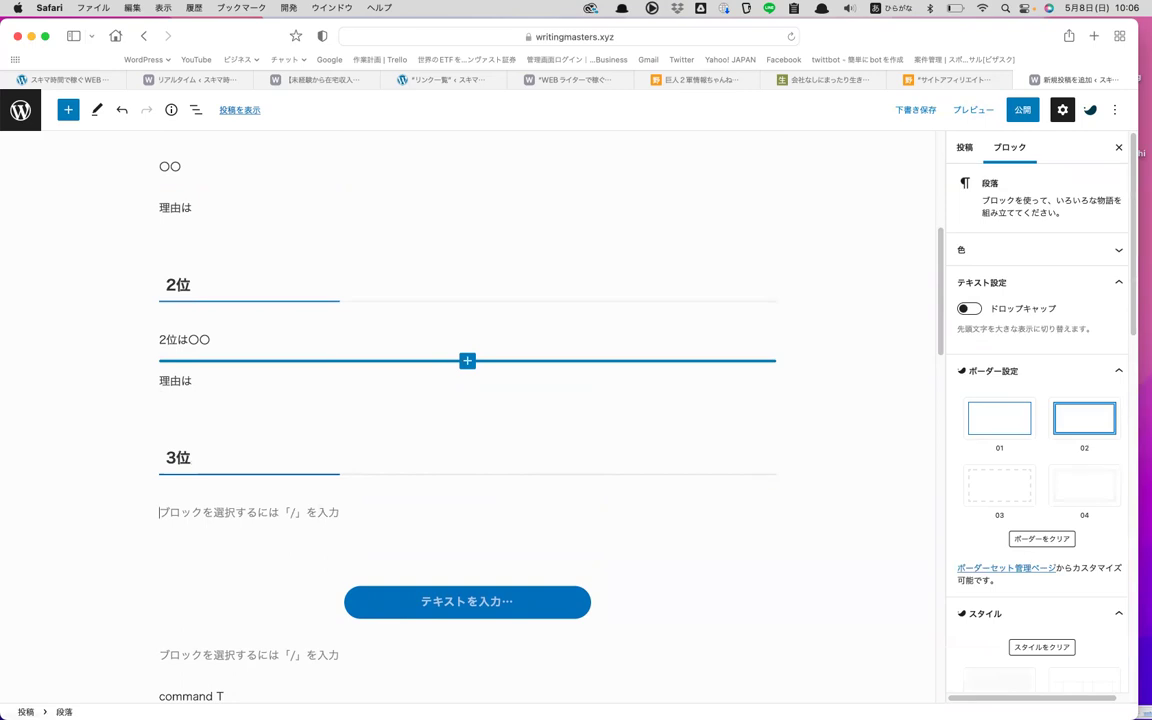
# Insert an empty image block (画像) directly below the 2位 heading.
pyautogui.click(240, 276)
pyautogui.press('Return')
pyautogui.scroll(3, 244, 278)
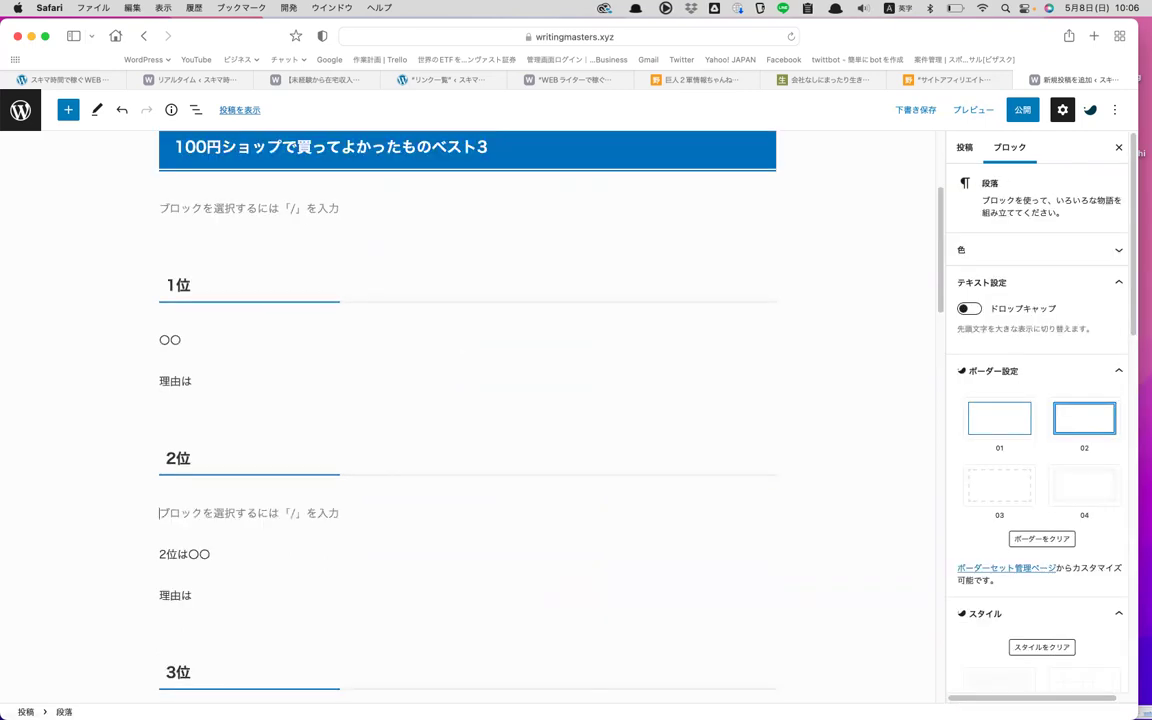
pyautogui.write('/画像')
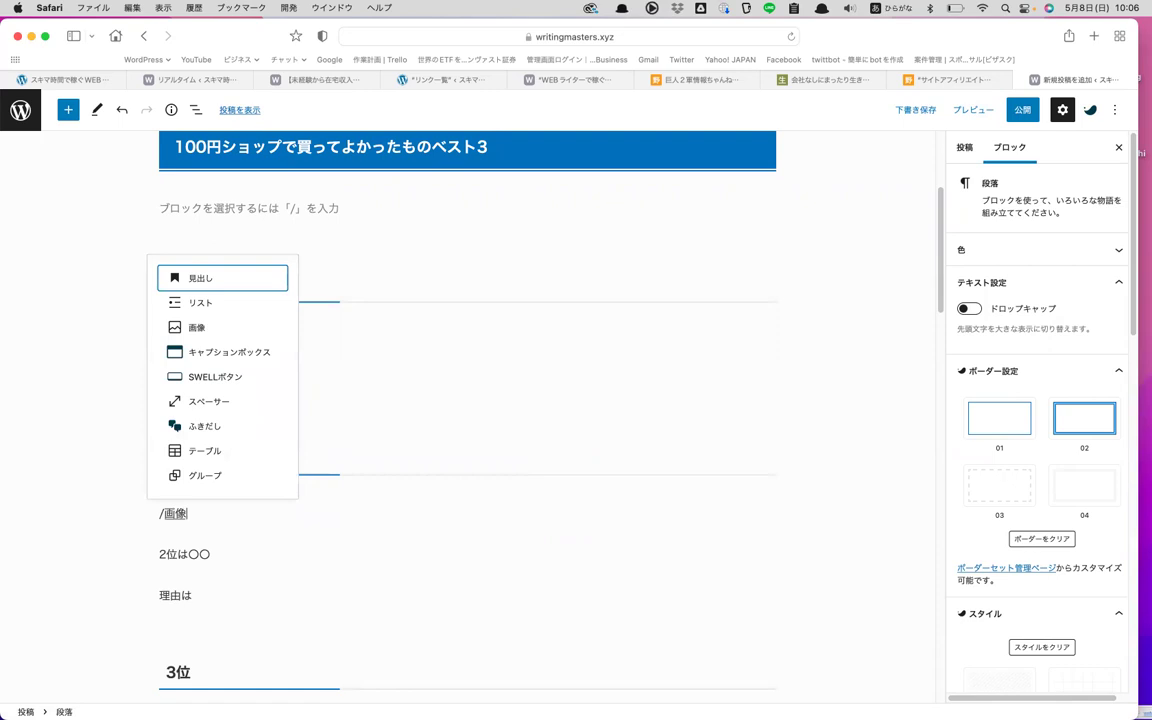
pyautogui.press('Return')
pyautogui.press('Return')
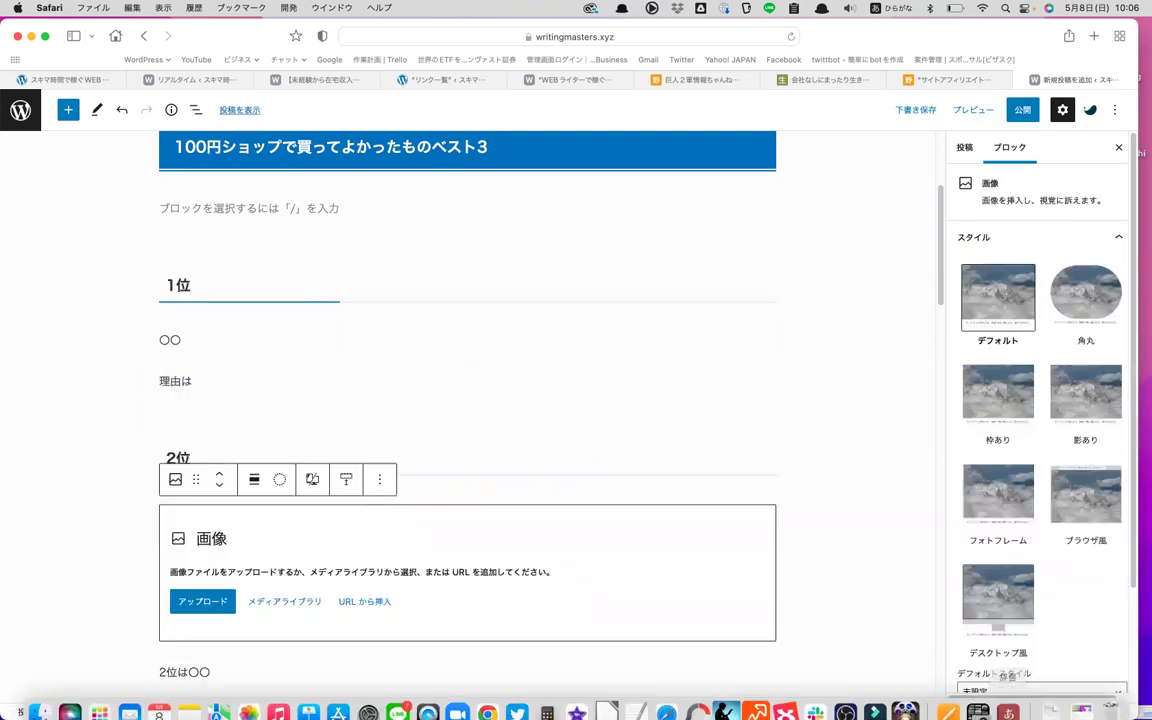
# Remove the empty image block from under the 2位 heading.
pyautogui.click(380, 480)
pyautogui.click(420, 440)
pyautogui.scroll(-3, 409, 442)
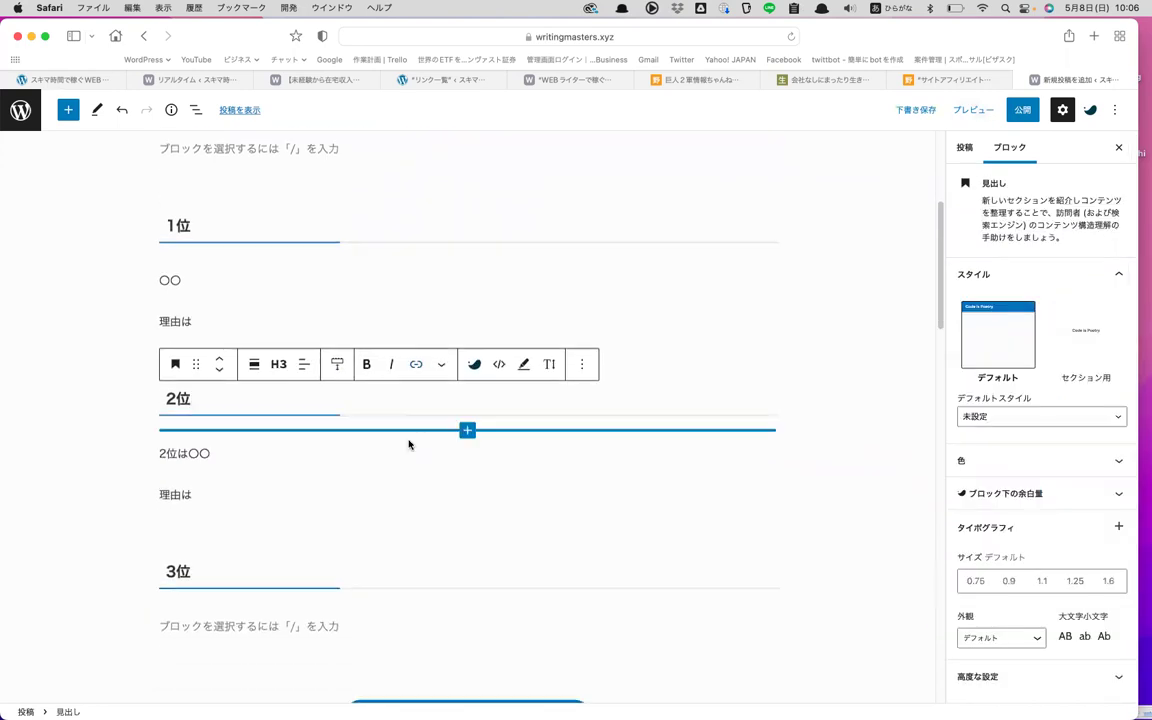
# Under the 3位 heading, write 絶対条件は、ショートカットキーを使うこと。.
pyautogui.click(233, 543)
pyautogui.scroll(-2, 307, 256)
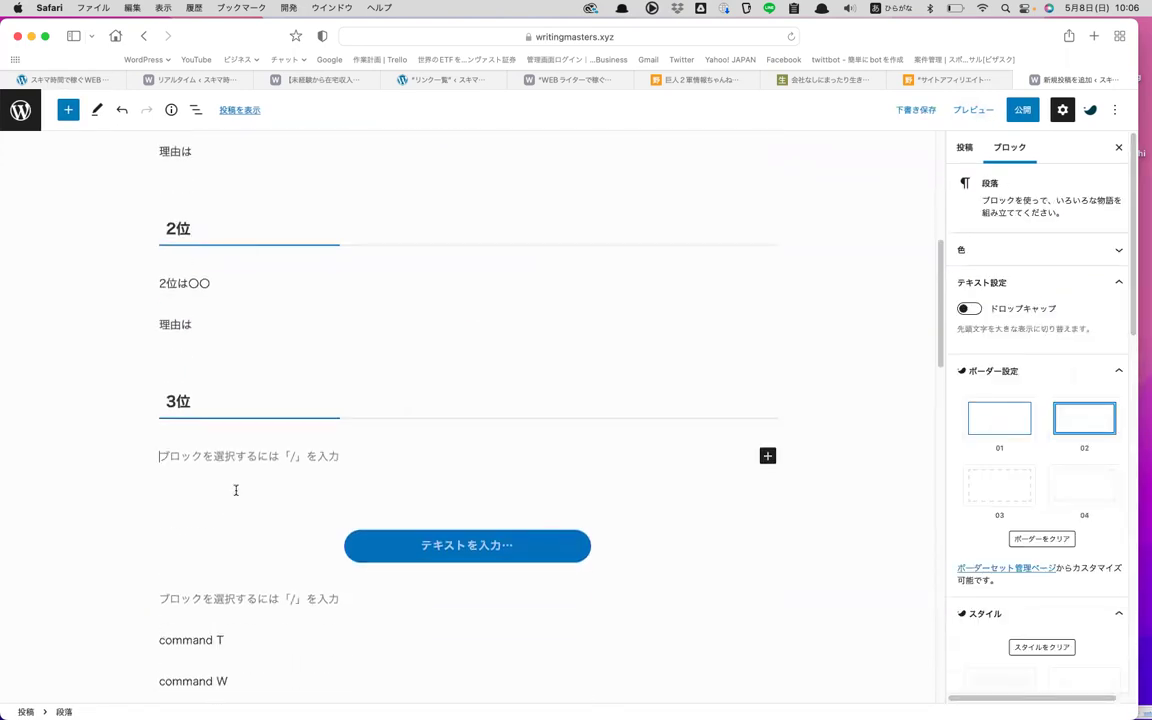
pyautogui.scroll(2, 236, 490)
pyautogui.write('ぜったいじょうけんは')
pyautogui.press('Return')
pyautogui.write('、')
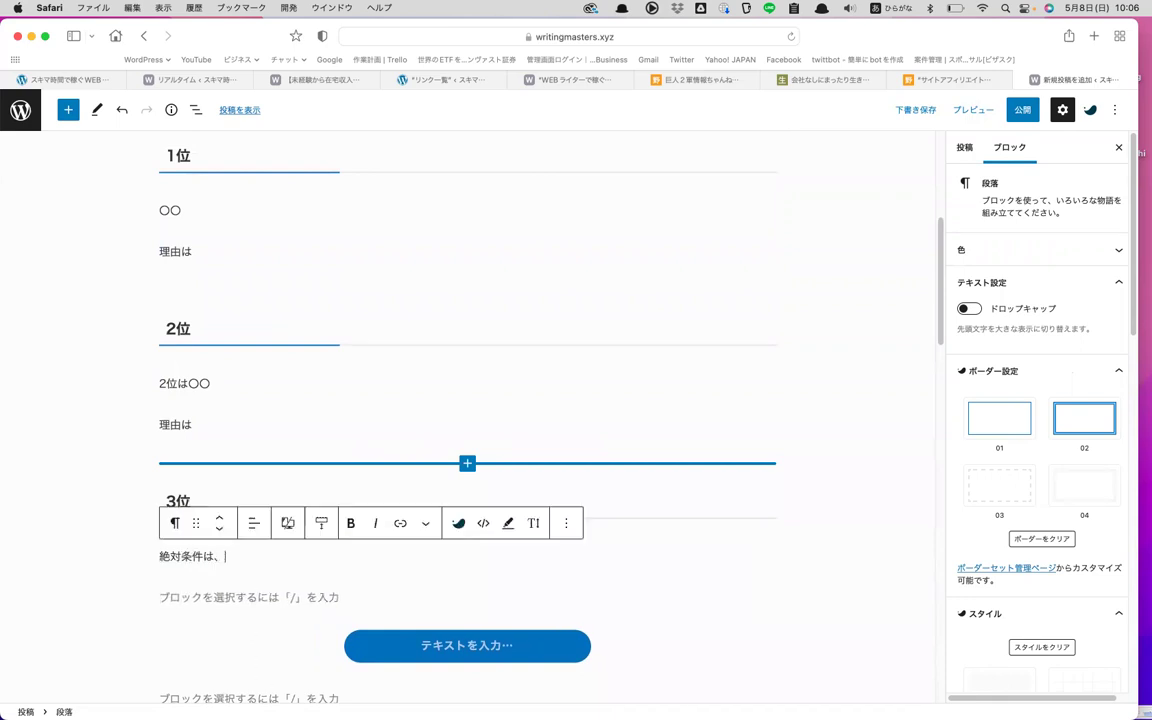
pyautogui.write('ショーtokattoki-wotukaukoto.')
pyautogui.press('Return')
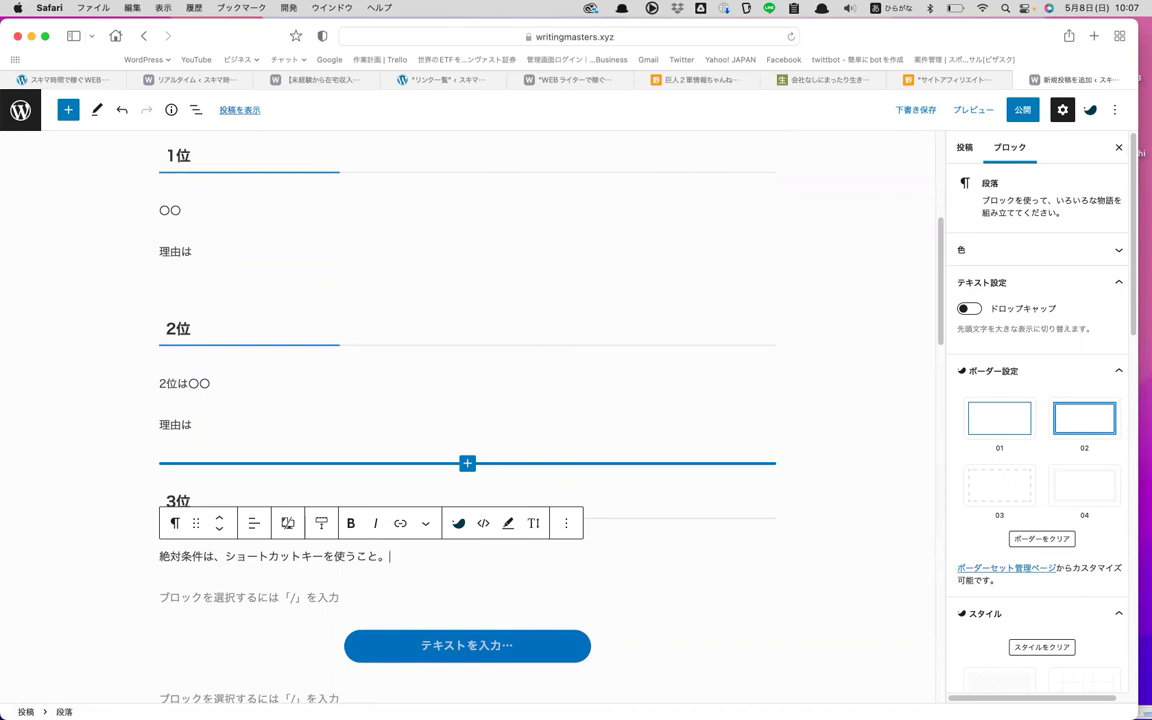
# Append 制限プレイ。 to the paragraph under 3位 and save the draft.
pyautogui.write('seigenpurei')
pyautogui.press('Return')
pyautogui.scroll(-3, 467, 400)
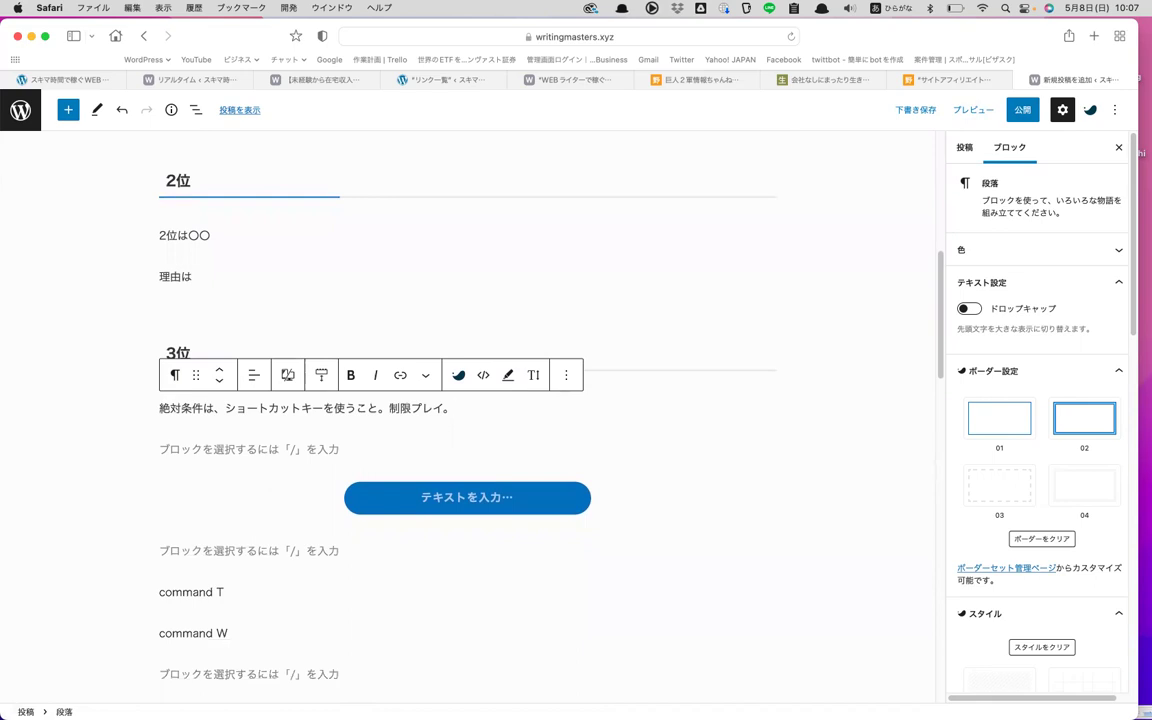
pyautogui.press('super+s')
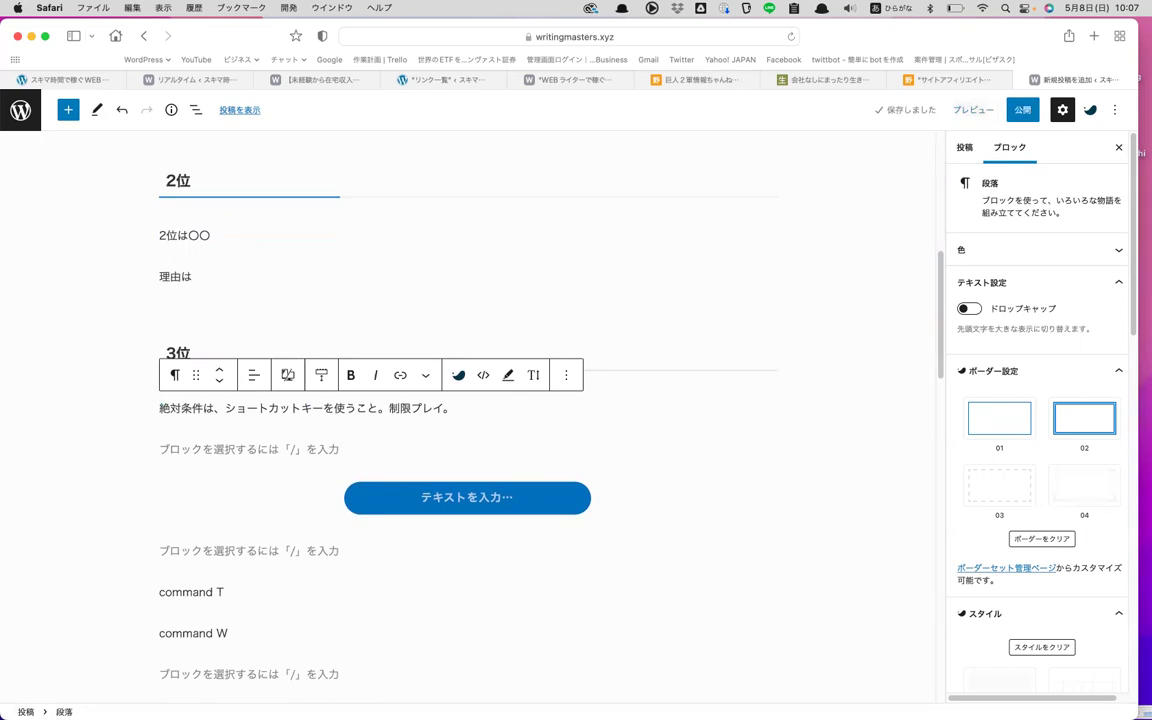
# Add a new paragraph under 3位 reading 普段やってる操作には全てショートカットキーがある。.
pyautogui.scroll(1, 237, 494)
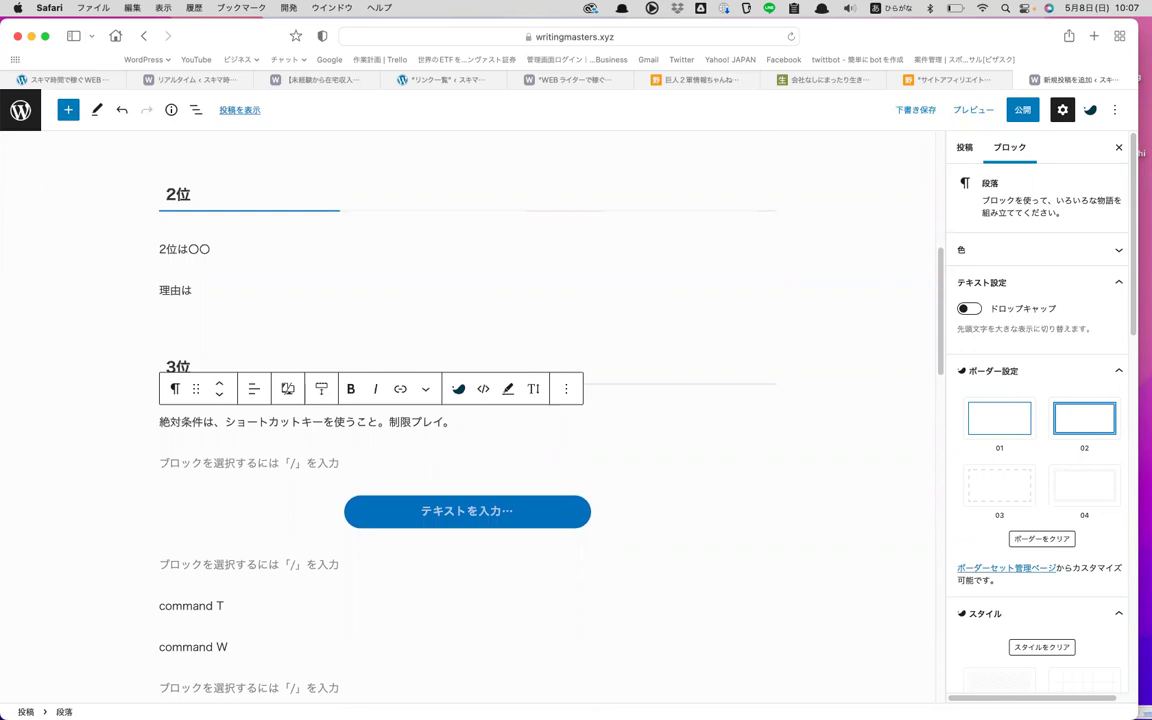
pyautogui.write('普段やってるそうさいには')
pyautogui.press('BackSpace')
pyautogui.press('BackSpace')
pyautogui.press('BackSpace')
pyautogui.write('には')
pyautogui.press('Return')
pyautogui.write('すね')
pyautogui.press('BackSpace')
pyautogui.write('べてショートカットキーがある。')
pyautogui.press('Return')
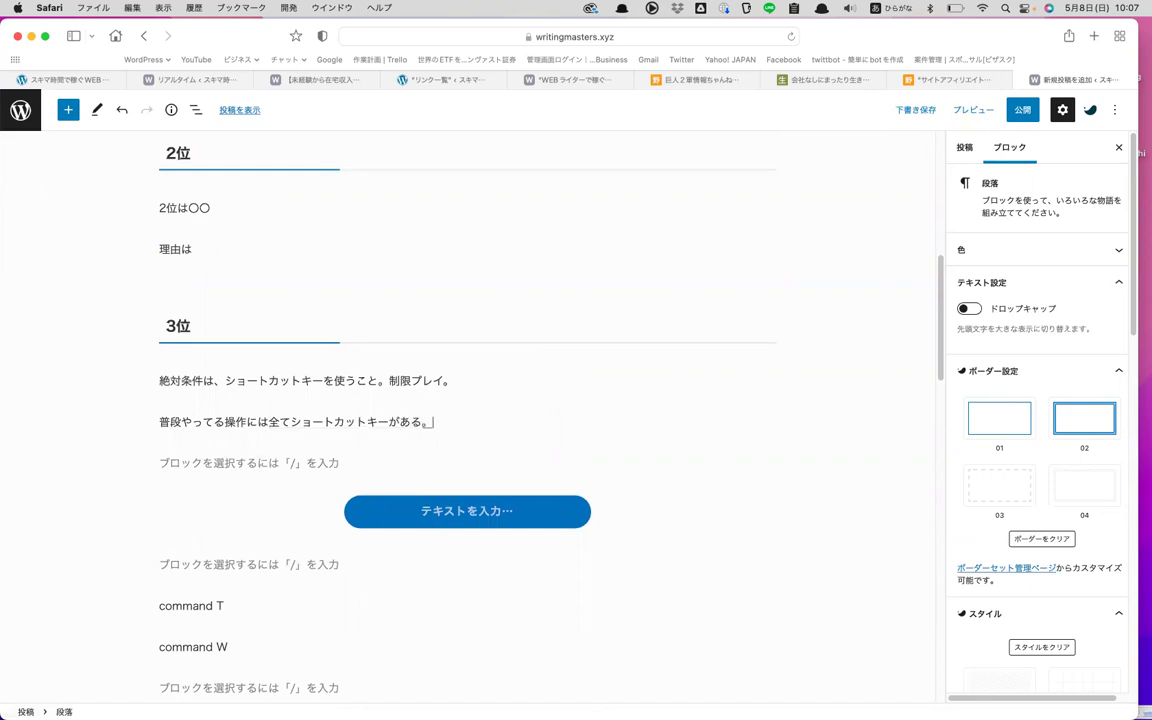
# Add another paragraph under 3位 reading 疑って、ショートカットキーをマスターする！.
pyautogui.press('Return')
pyautogui.write('卯tがあいま')
pyautogui.press('BackSpace')
pyautogui.press('BackSpace')
pyautogui.press('BackSpace')
pyautogui.write('tte')
pyautogui.press('space')
pyautogui.write(',syo-tokattoki-womasut')
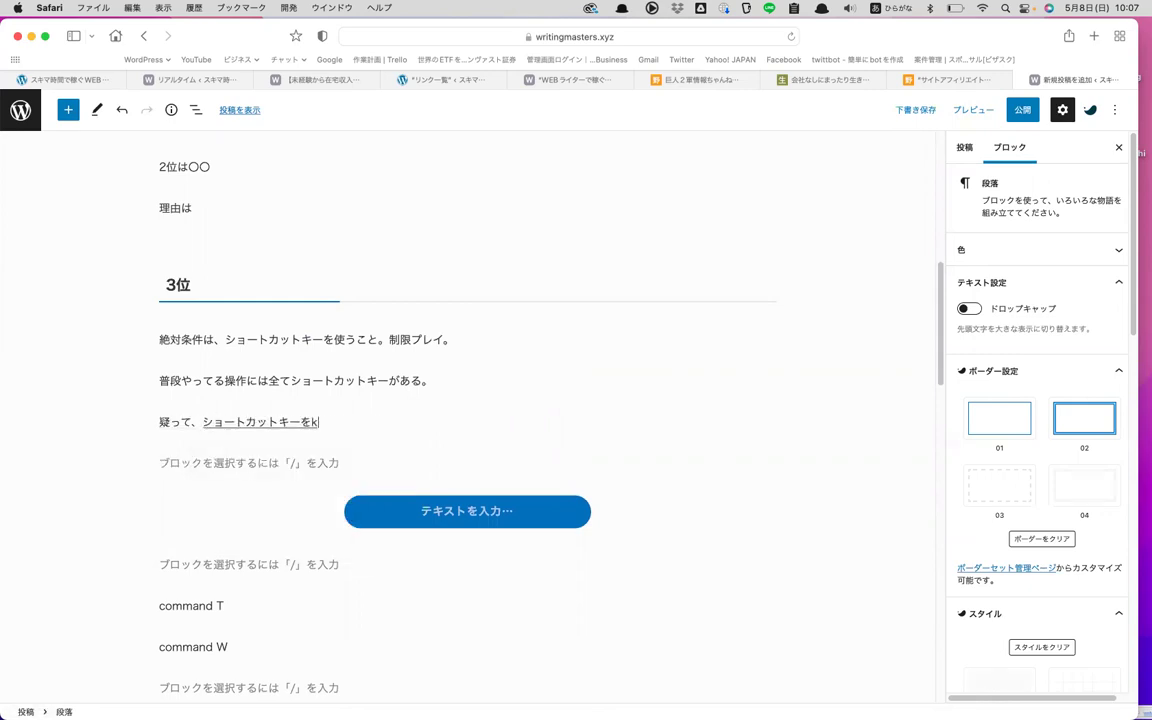
pyautogui.write('a^-suru')
pyautogui.press('Return')
pyautogui.press('Left')
pyautogui.press('Left')
pyautogui.press('Left')
pyautogui.press('BackSpace')
pyautogui.hotkey('ctrl', 'e')
pyautogui.write('！')
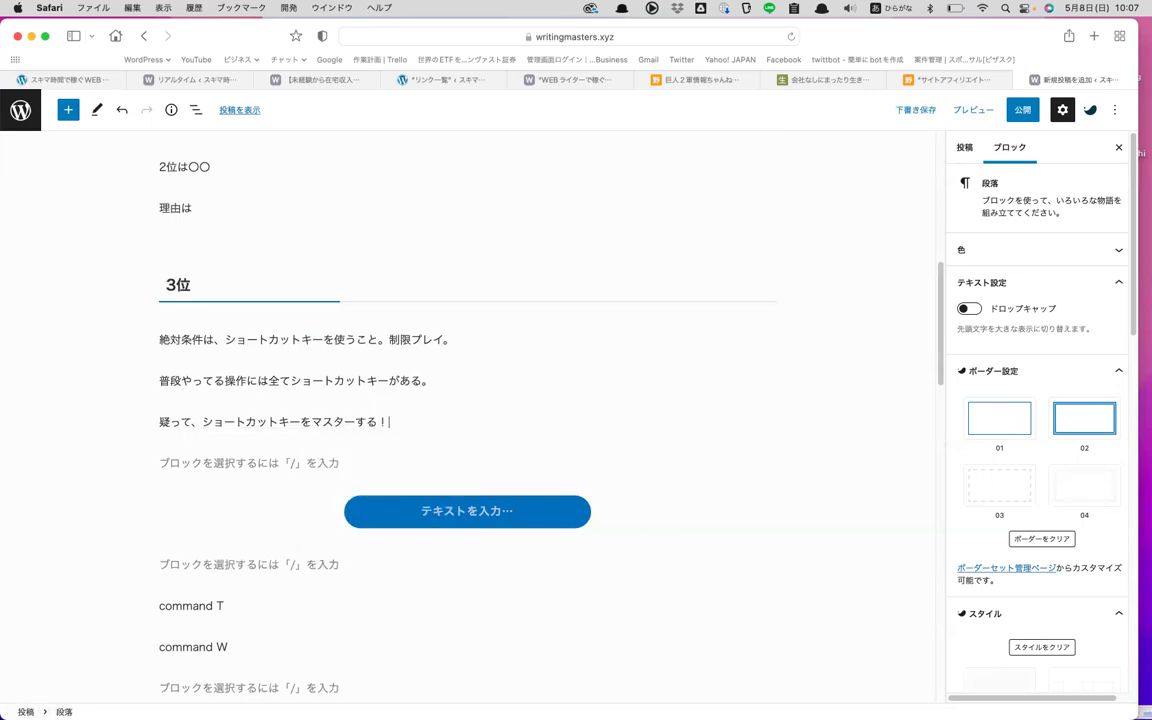
# Make the whole paragraph 疑って、ショートカットキーをマスターする！ bold and save the draft.
pyautogui.press('super+a')
pyautogui.press('super+b')
pyautogui.press('super+s')
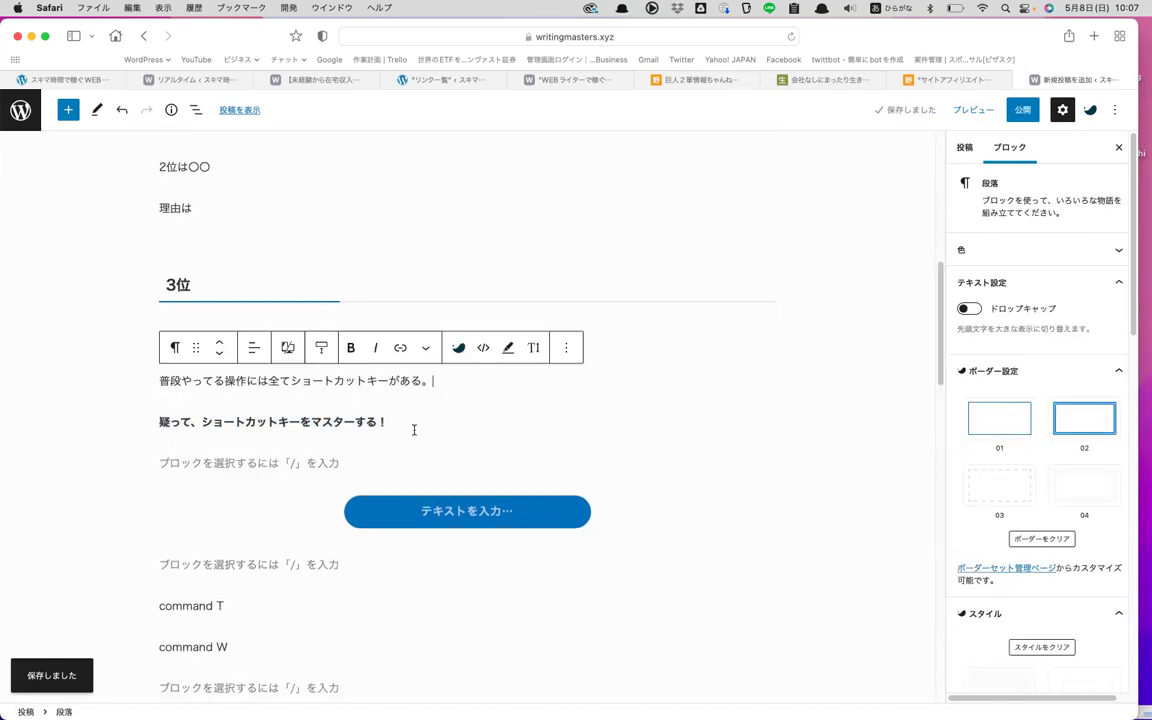
pyautogui.press('super+z')
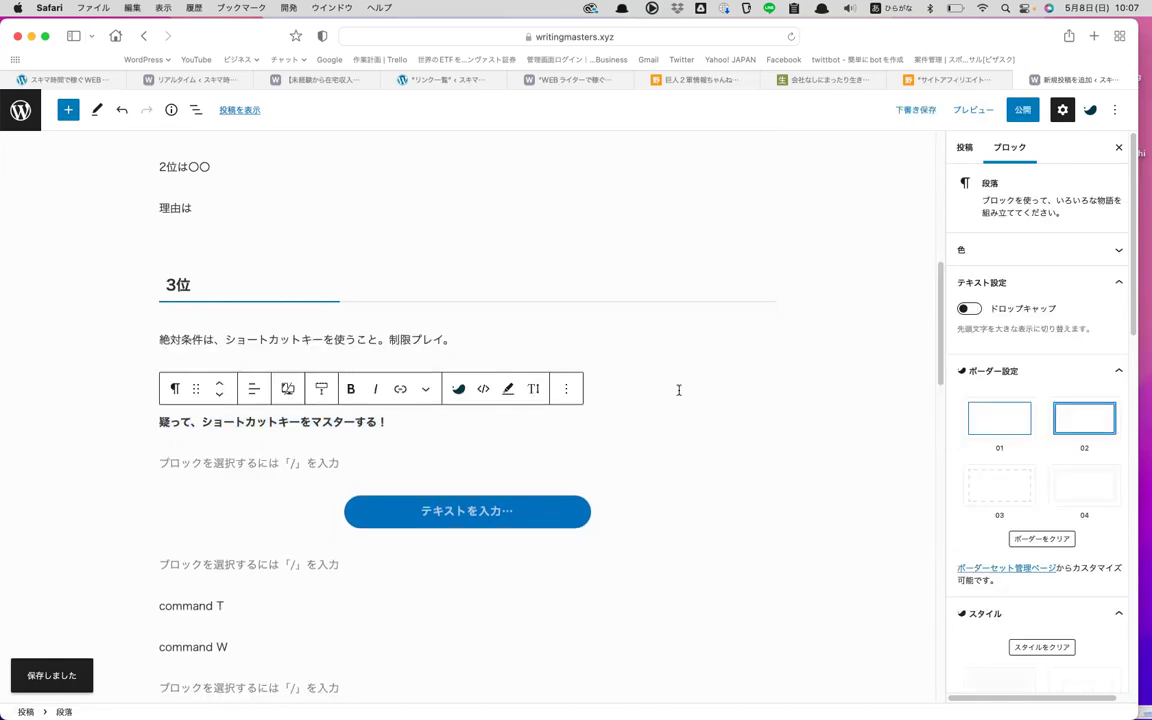
pyautogui.press('super+shift+z')
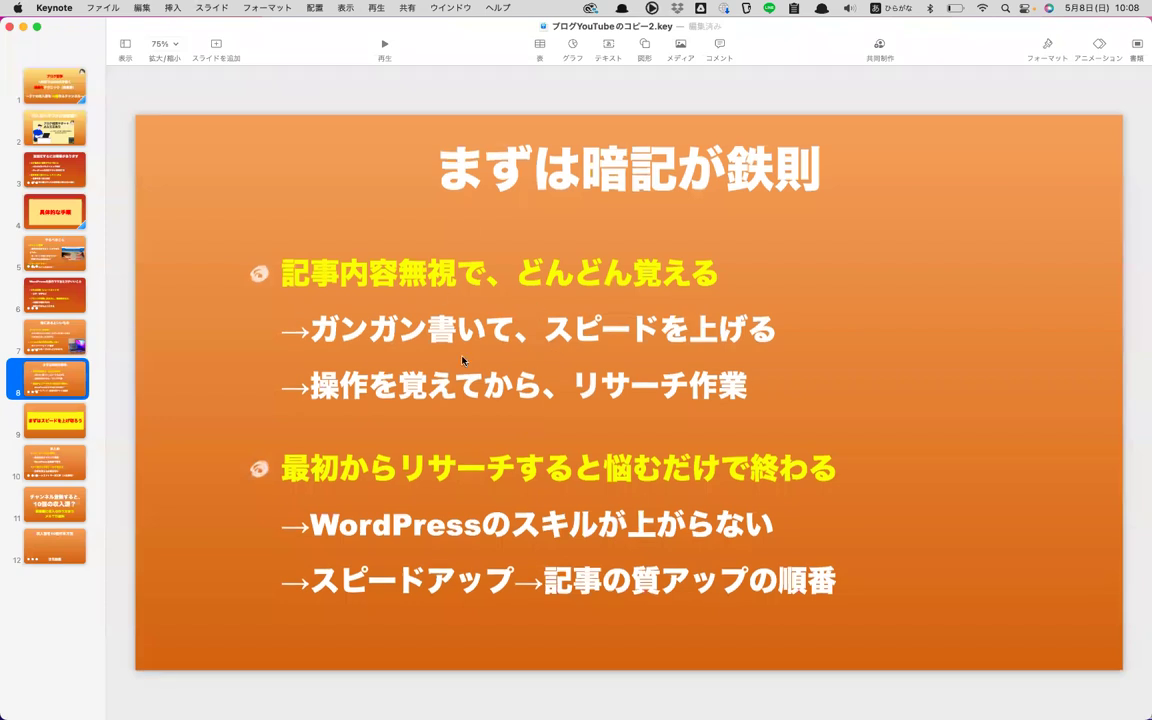
pyautogui.click(457, 480)
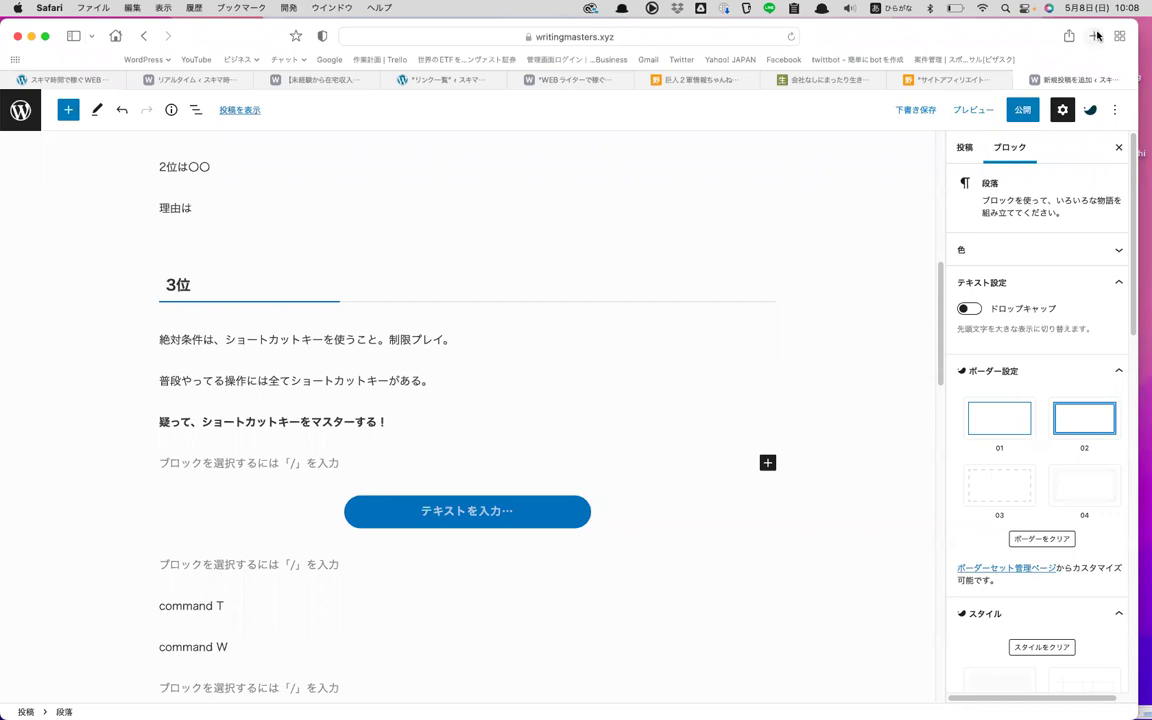
# Search Google for ブログで稼ぐ in a new browser tab.
pyautogui.press('super+t')
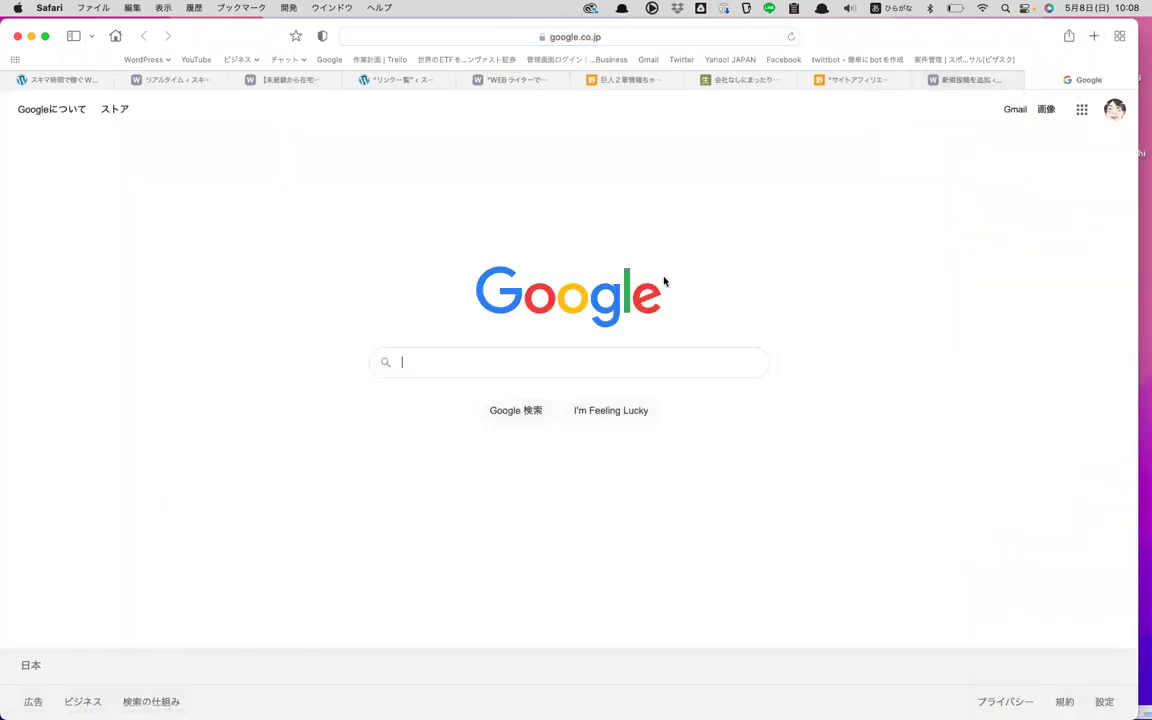
pyautogui.click(581, 366)
pyautogui.write('ブログでk')
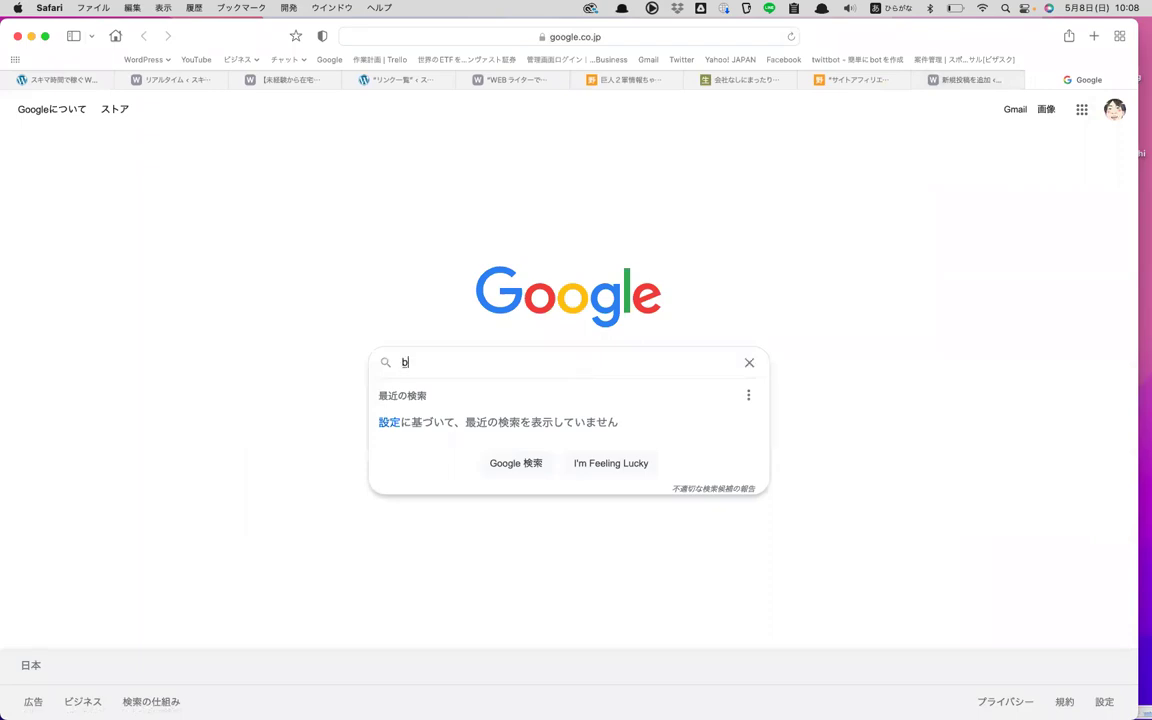
pyautogui.write('asegu')
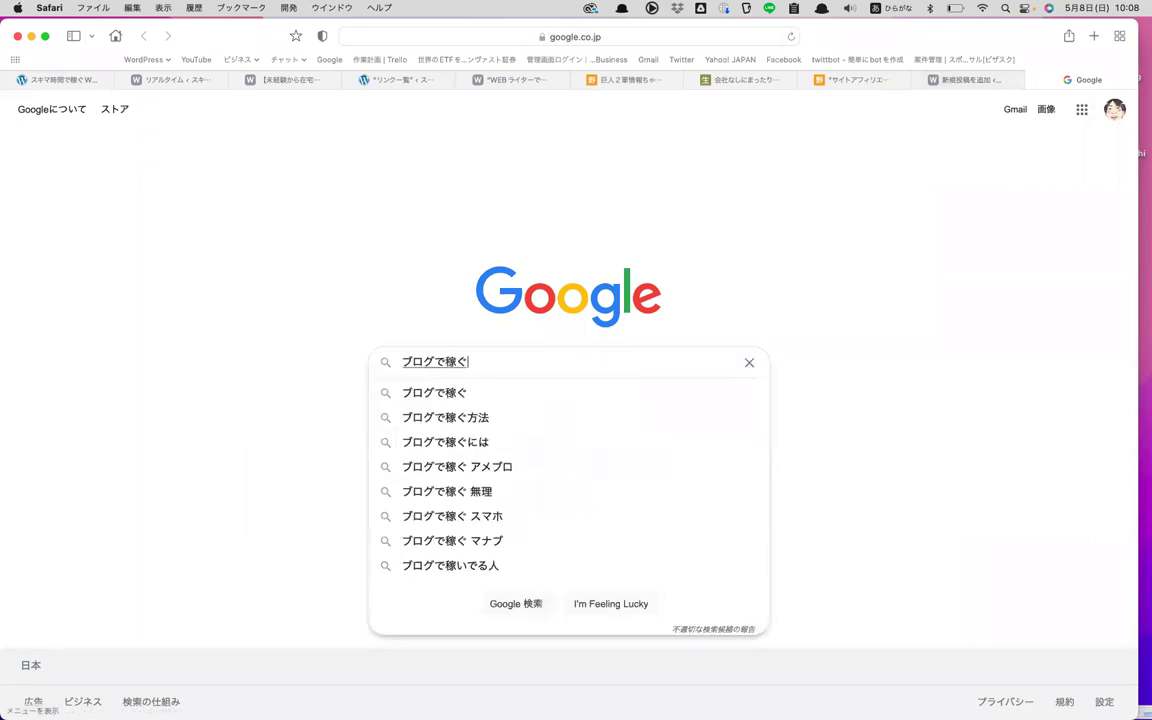
pyautogui.press('Return')
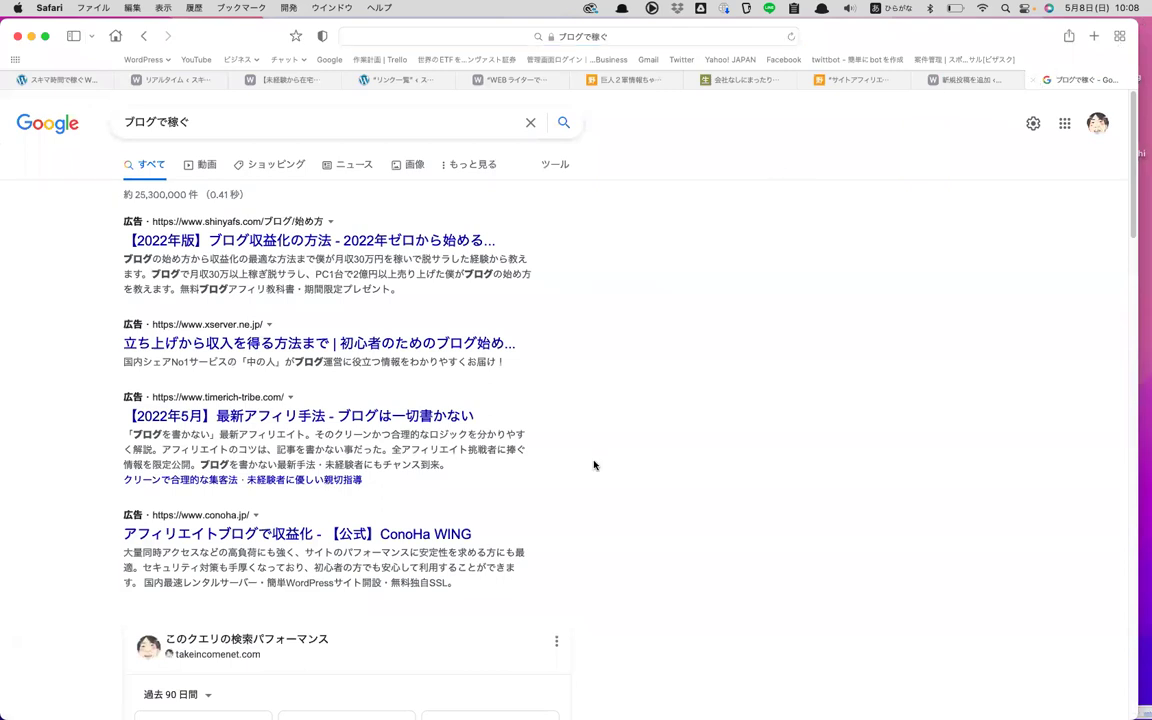
# Clear the search query on the results page and run the search for ブログで稼ぐ again.
pyautogui.click(273, 118)
pyautogui.press('super+a')
pyautogui.press('BackSpace')
pyautogui.write('burogudekasegu')
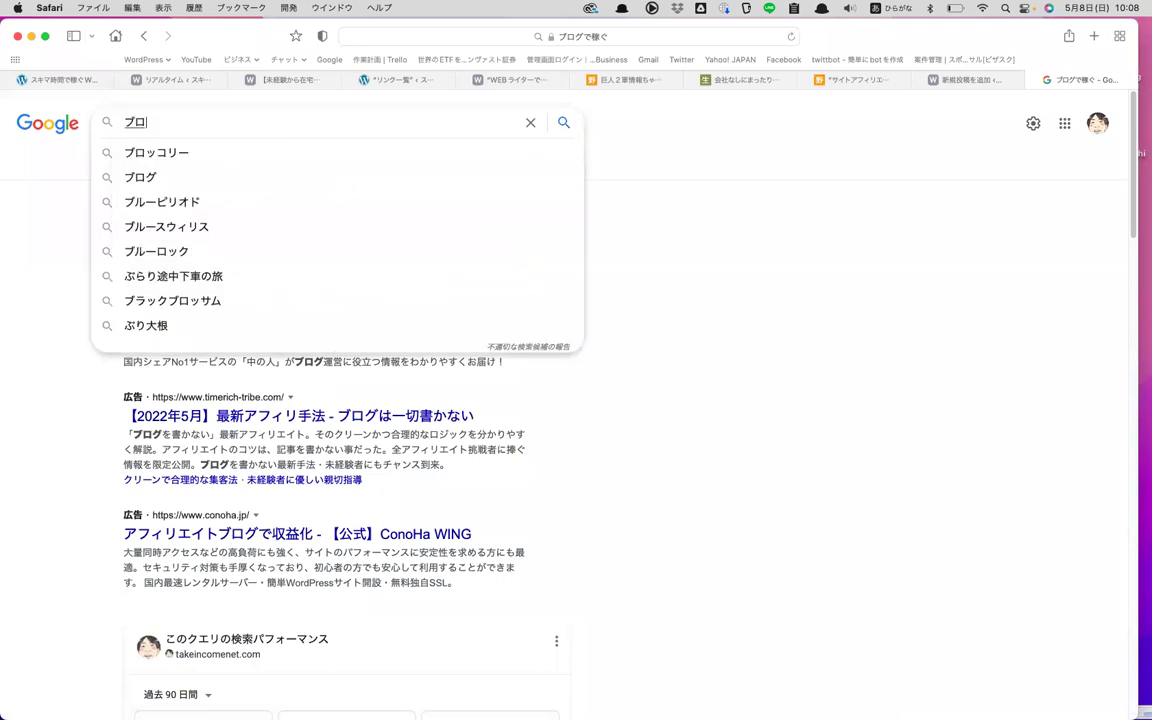
pyautogui.press('Return')
pyautogui.press('Return')
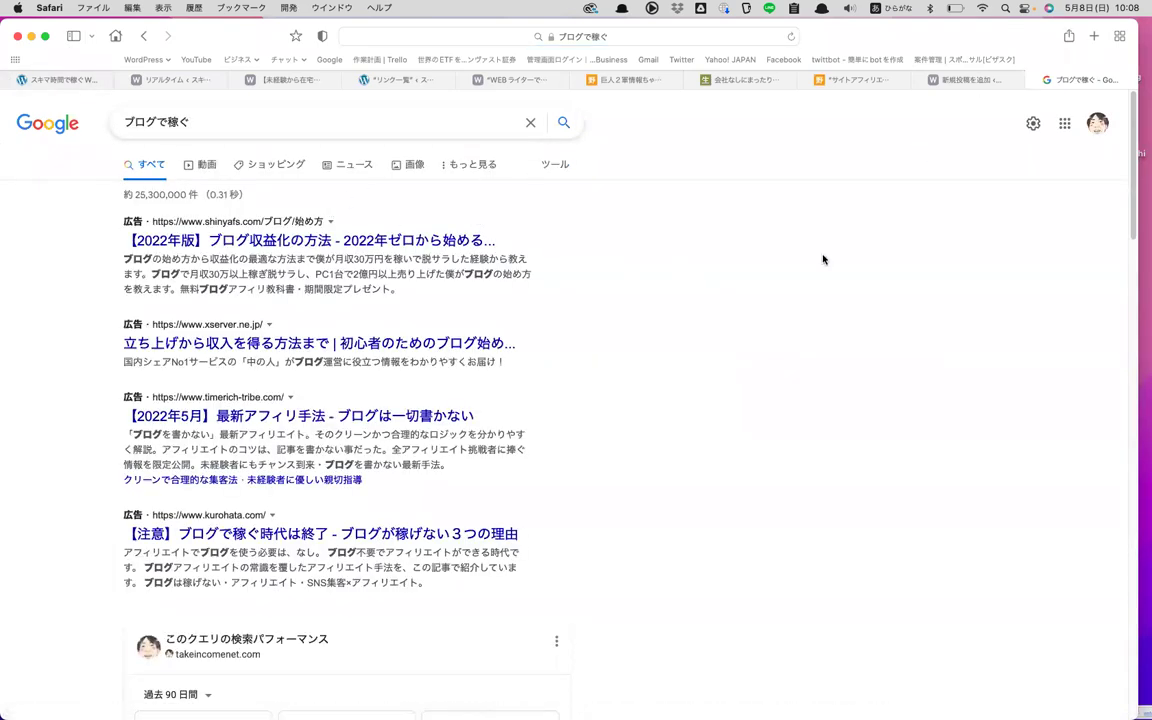
# Close the results tab, repeat the ブログで稼ぐ search in a fresh tab, and close that tab to return to the post.
pyautogui.press('super+w')
pyautogui.press('super+t')
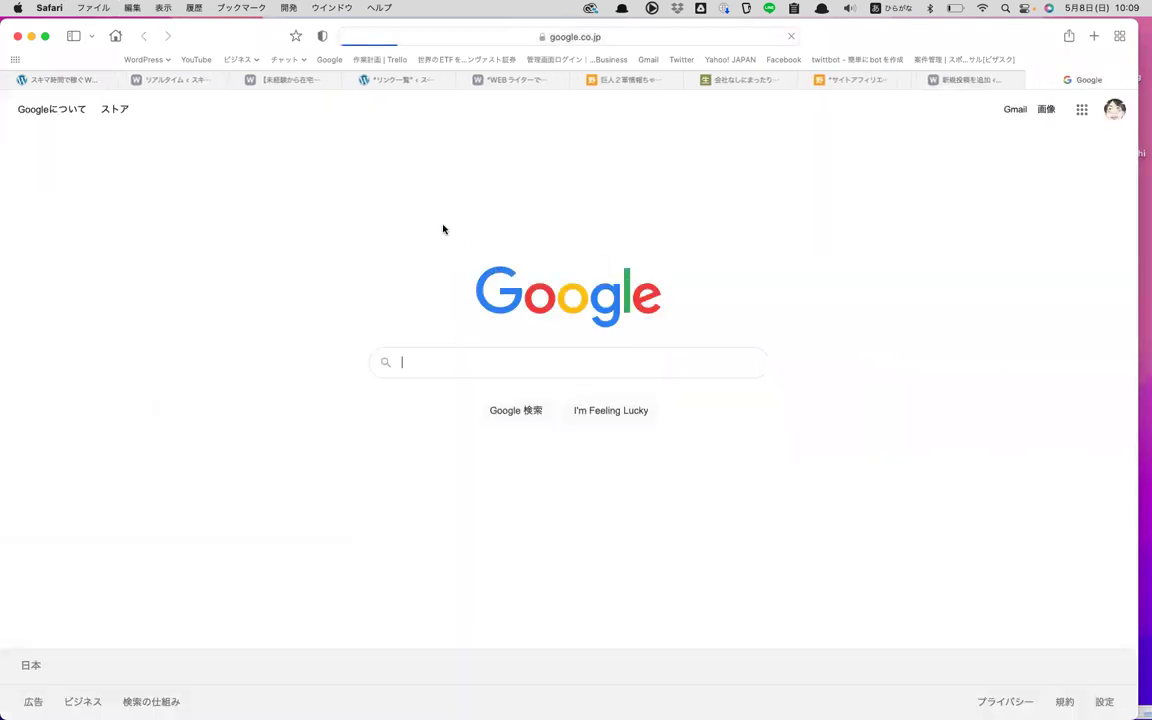
pyautogui.write('burogudekasegu')
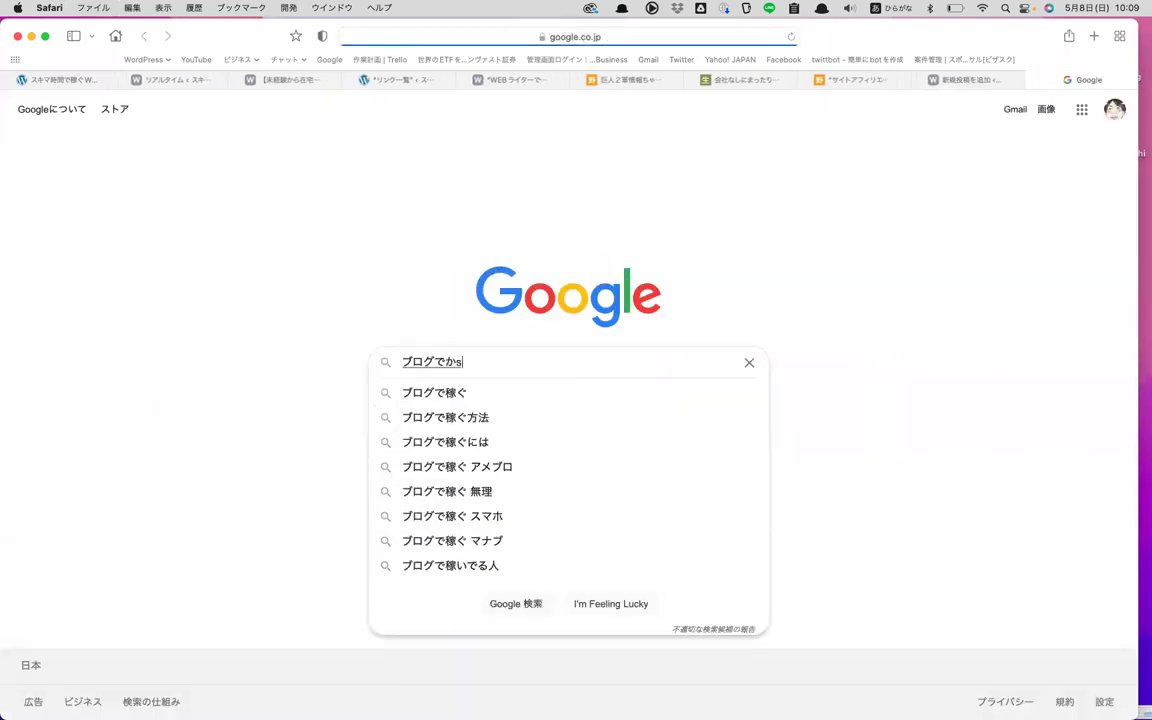
pyautogui.press('Return')
pyautogui.press('Return')
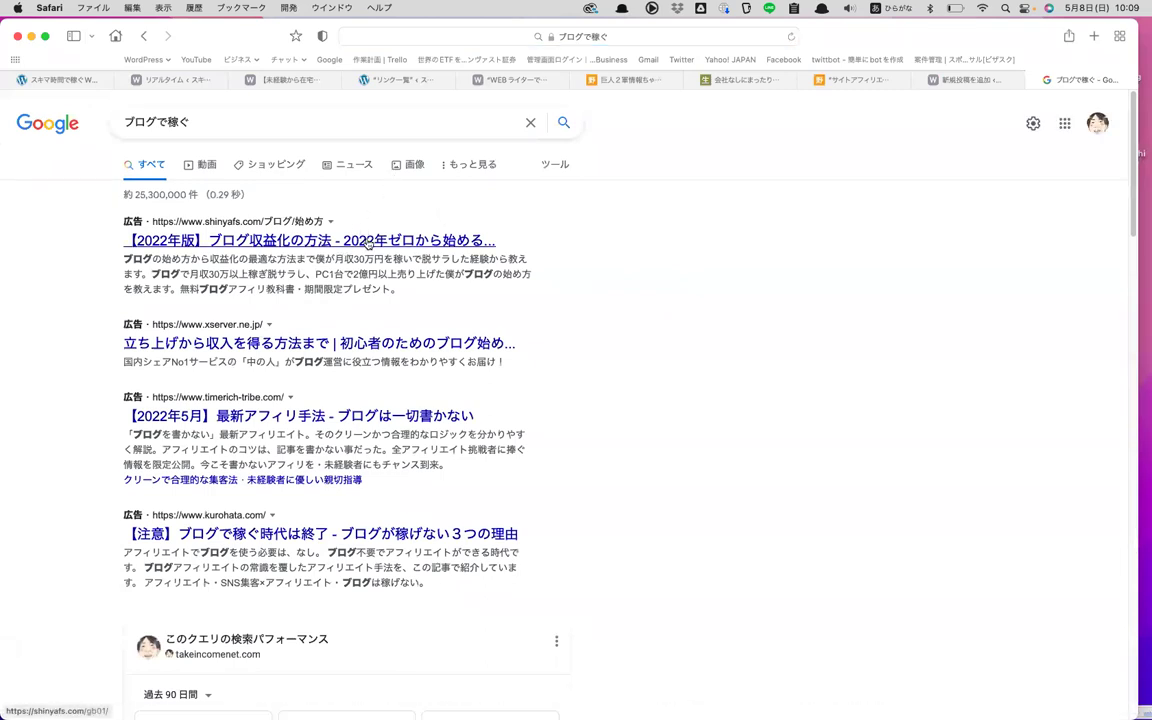
pyautogui.scroll(-1, 375, 235)
pyautogui.press('super+w')
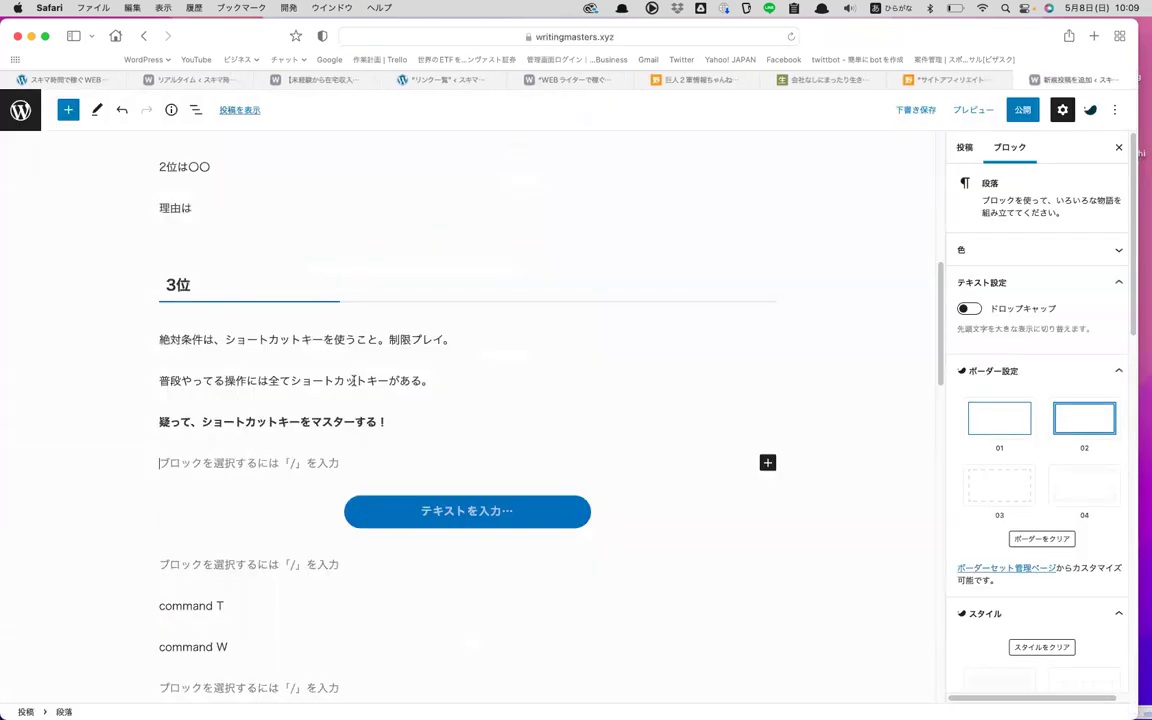
# Switch to Keynote and go through the slides まずは暗記が鉄則 and まずはスピードを上げ切ろう to the まとめ slide.
pyautogui.scroll(-1, 348, 380)
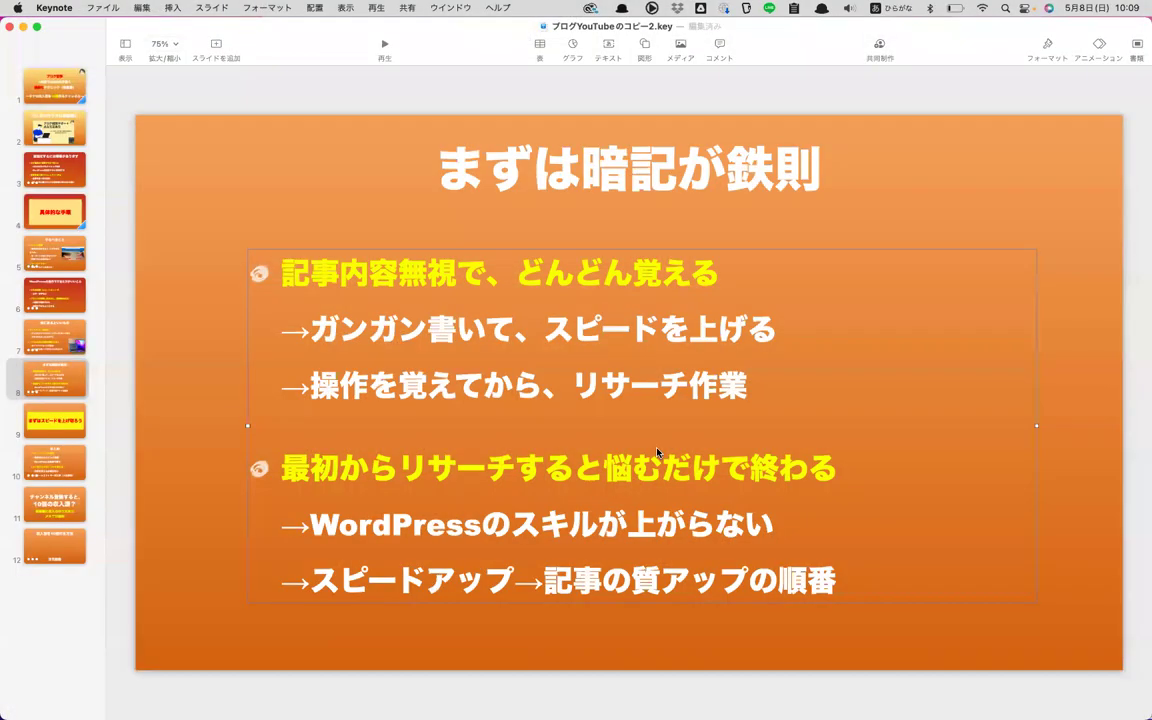
pyautogui.doubleClick(535, 570)
pyautogui.click(628, 570)
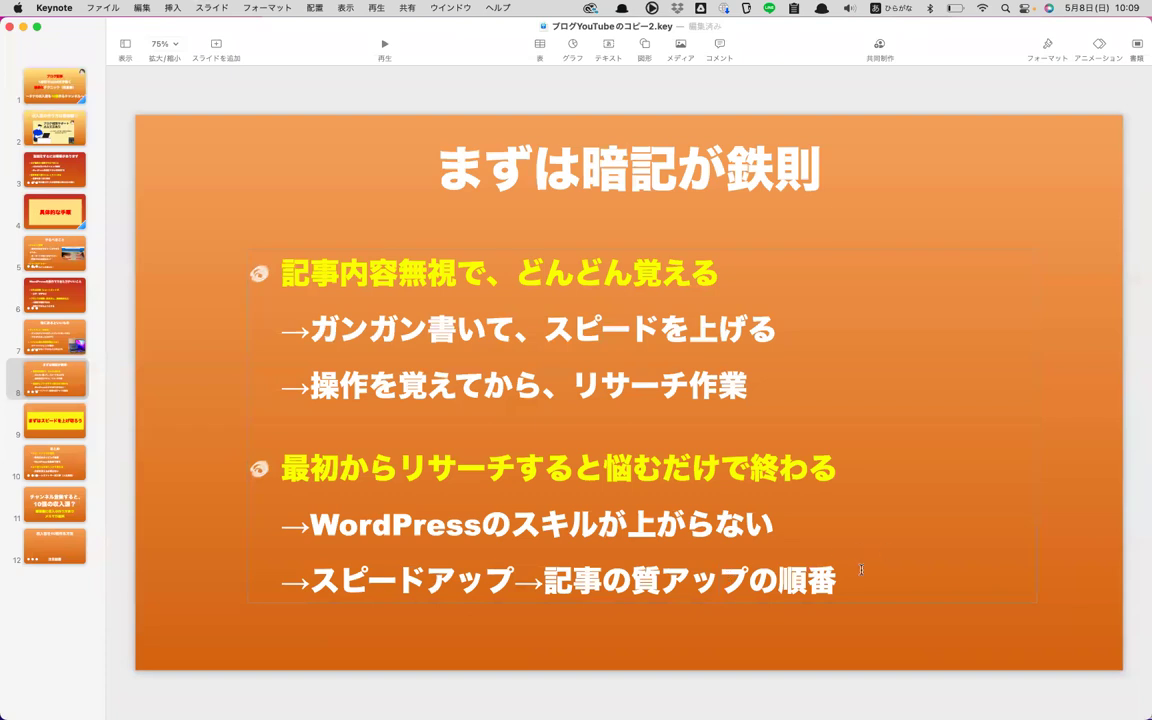
pyautogui.click(26, 380)
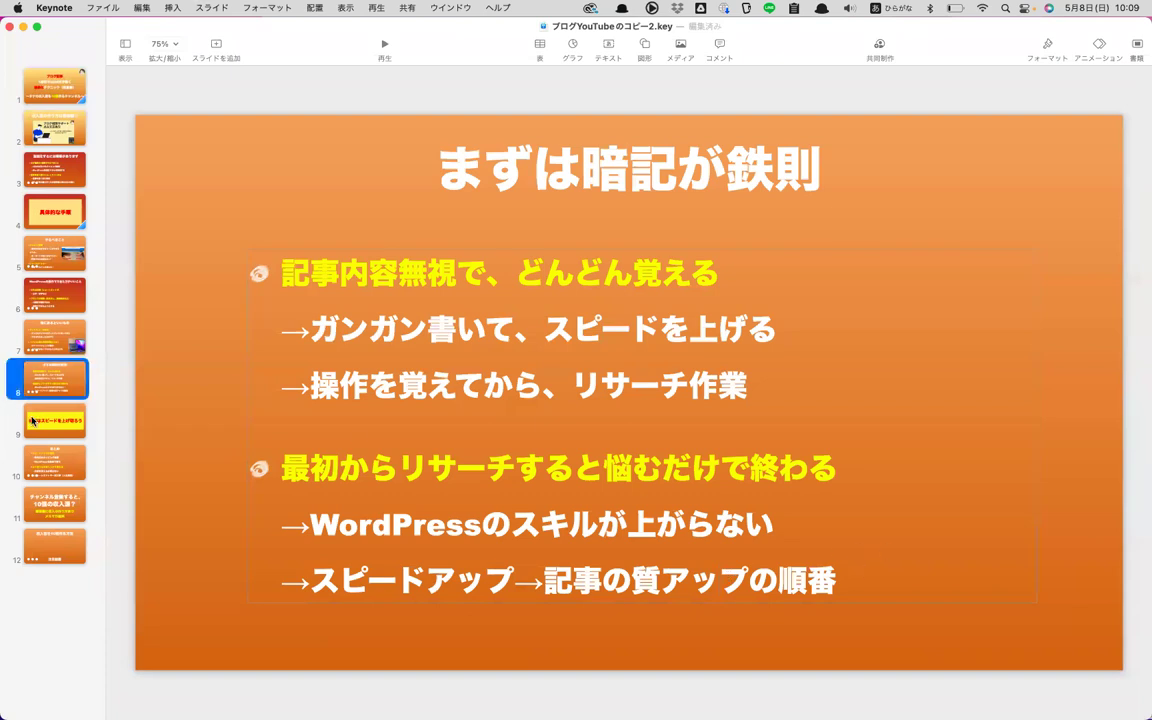
pyautogui.click(32, 421)
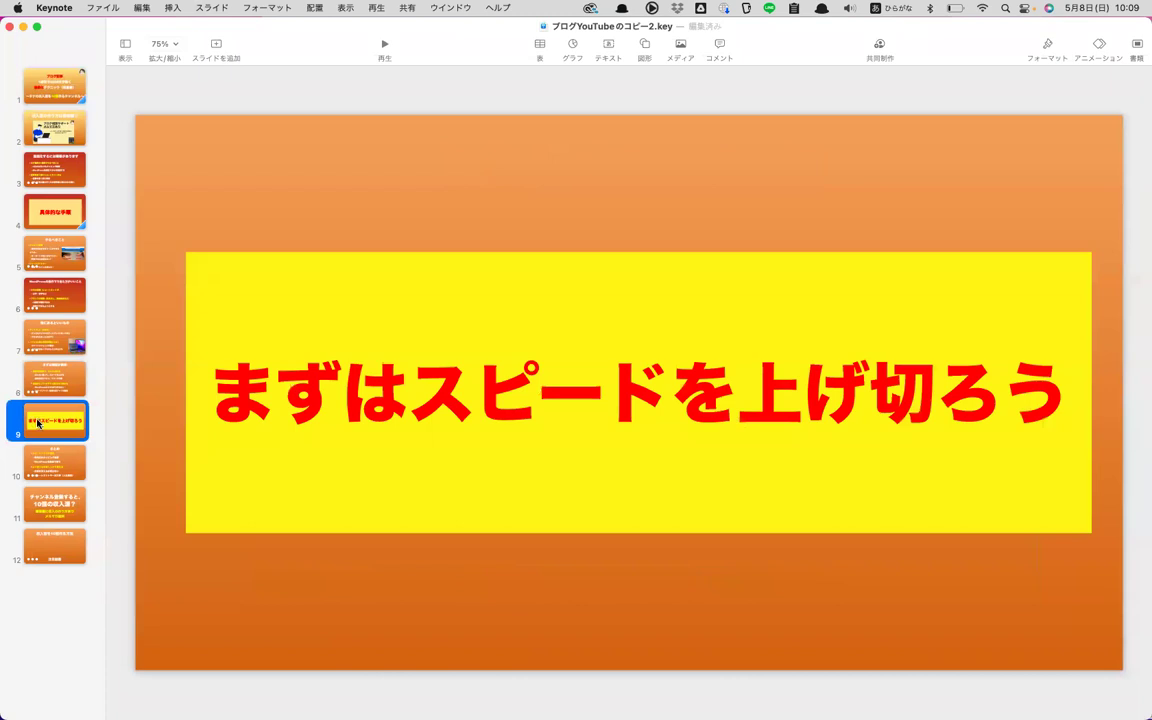
pyautogui.click(41, 460)
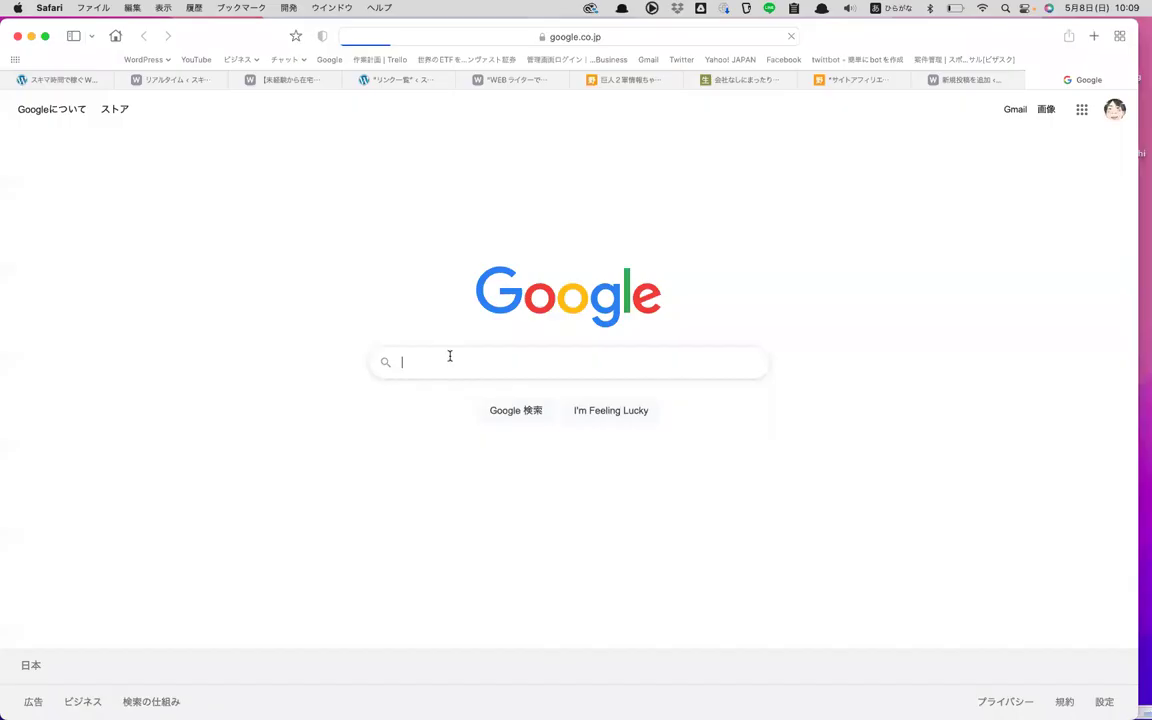
# Search Google for 寿司打 in a new Safari tab and look over the typing game's results.
pyautogui.write('すしだ')
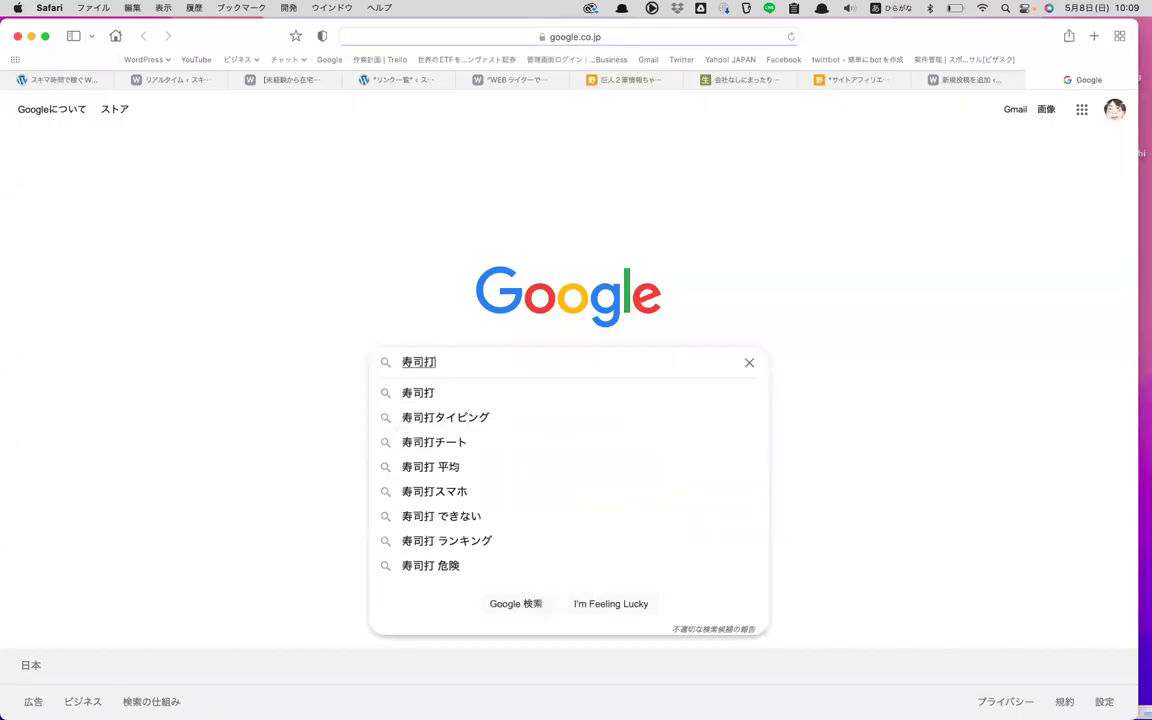
pyautogui.press('Return')
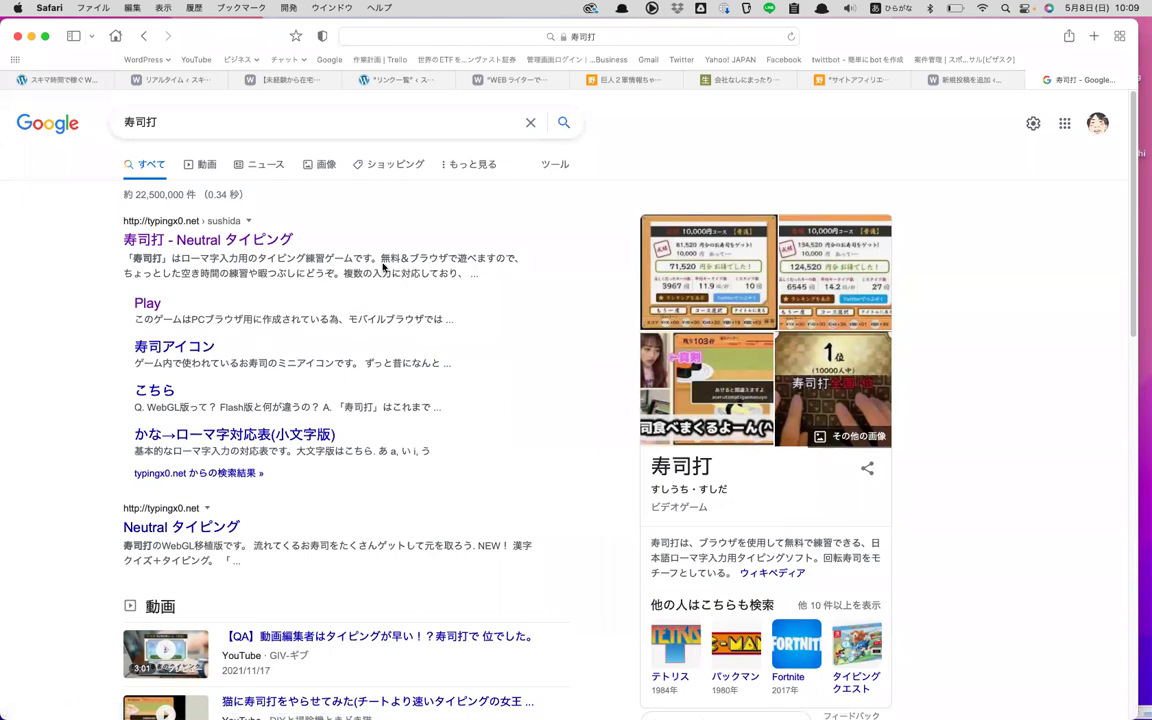
pyautogui.scroll(-1, 383, 267)
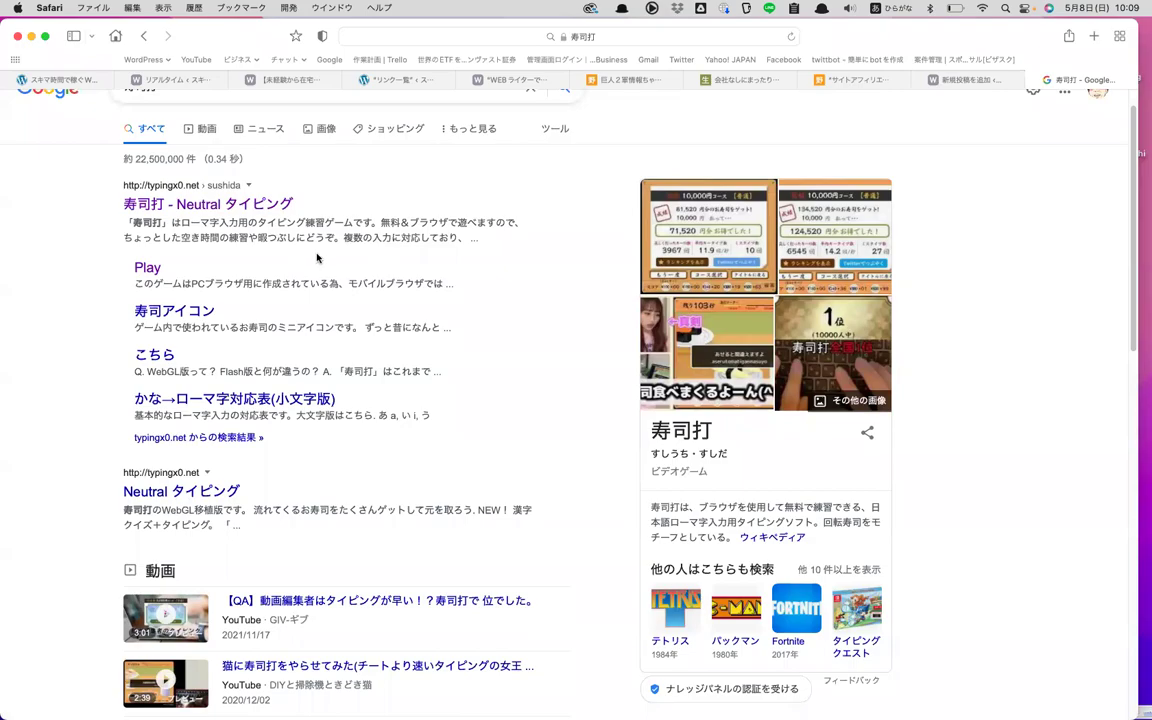
pyautogui.press('super+Tab')
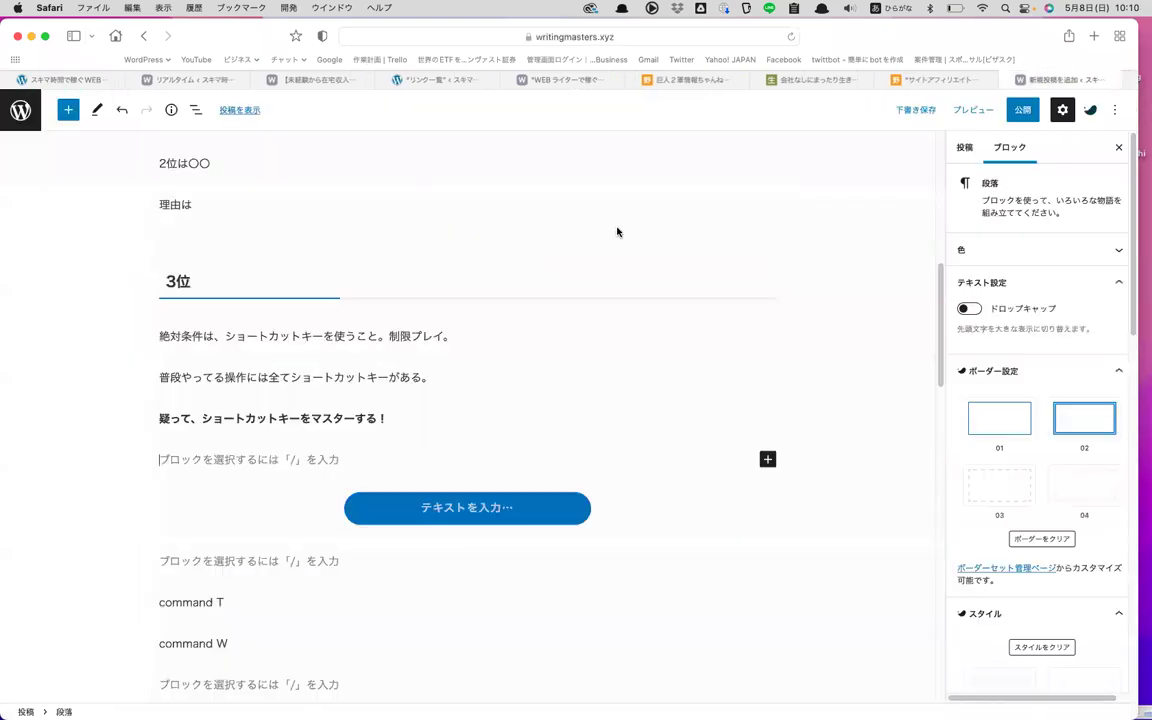
# Enter ありがとう in bold in the empty paragraph under the heading 100円ショップで買ってよかったものベスト3.
pyautogui.click(333, 254)
pyautogui.scroll(5, 333, 254)
pyautogui.click(262, 186)
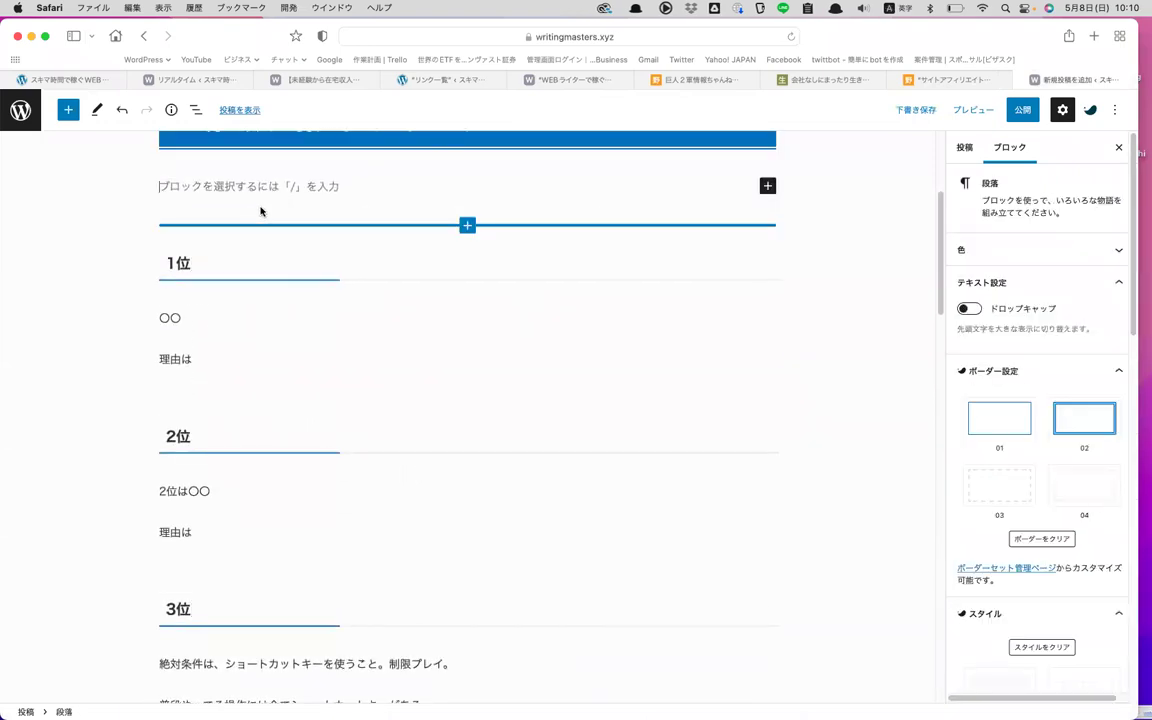
pyautogui.write('/')
pyautogui.press('BackSpace')
pyautogui.scroll(3, 467, 400)
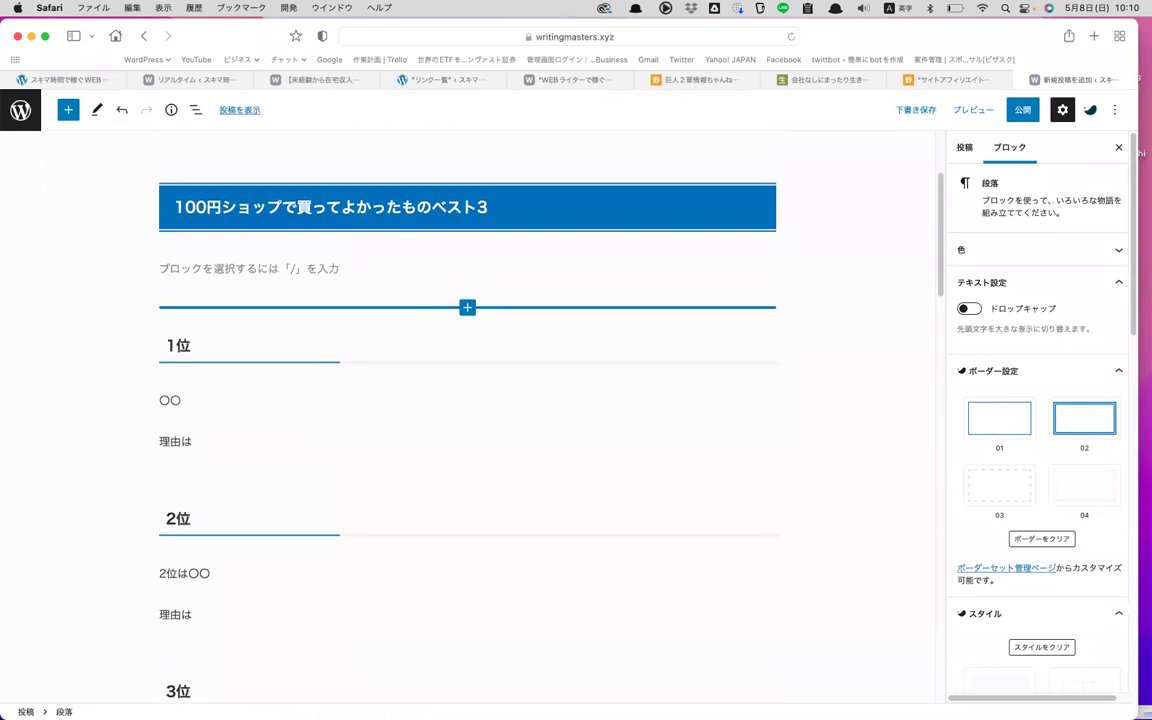
pyautogui.write('ありがとう')
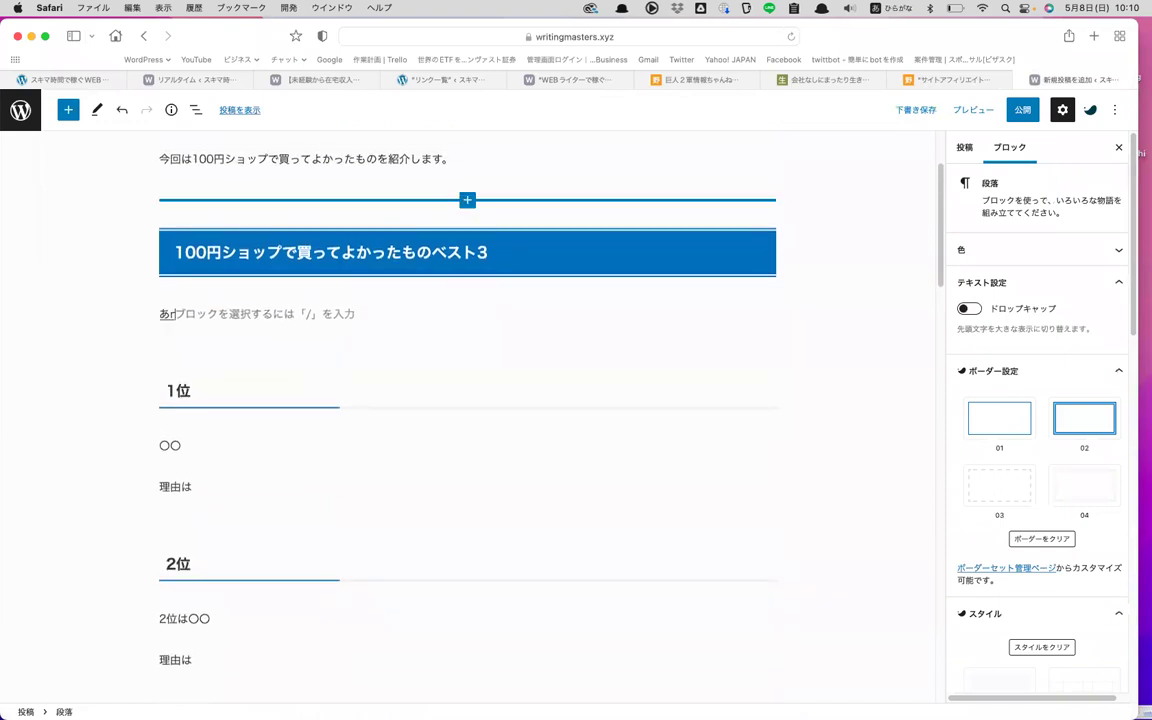
pyautogui.press('Return')
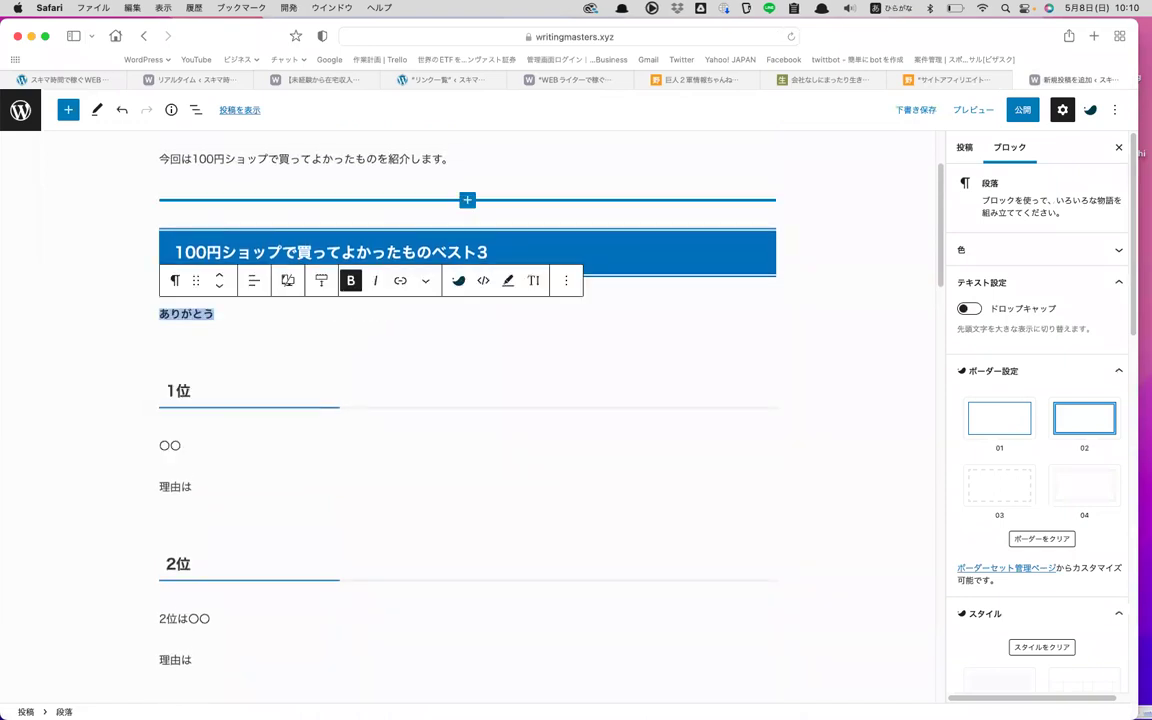
pyautogui.click(216, 352)
pyautogui.click(237, 309)
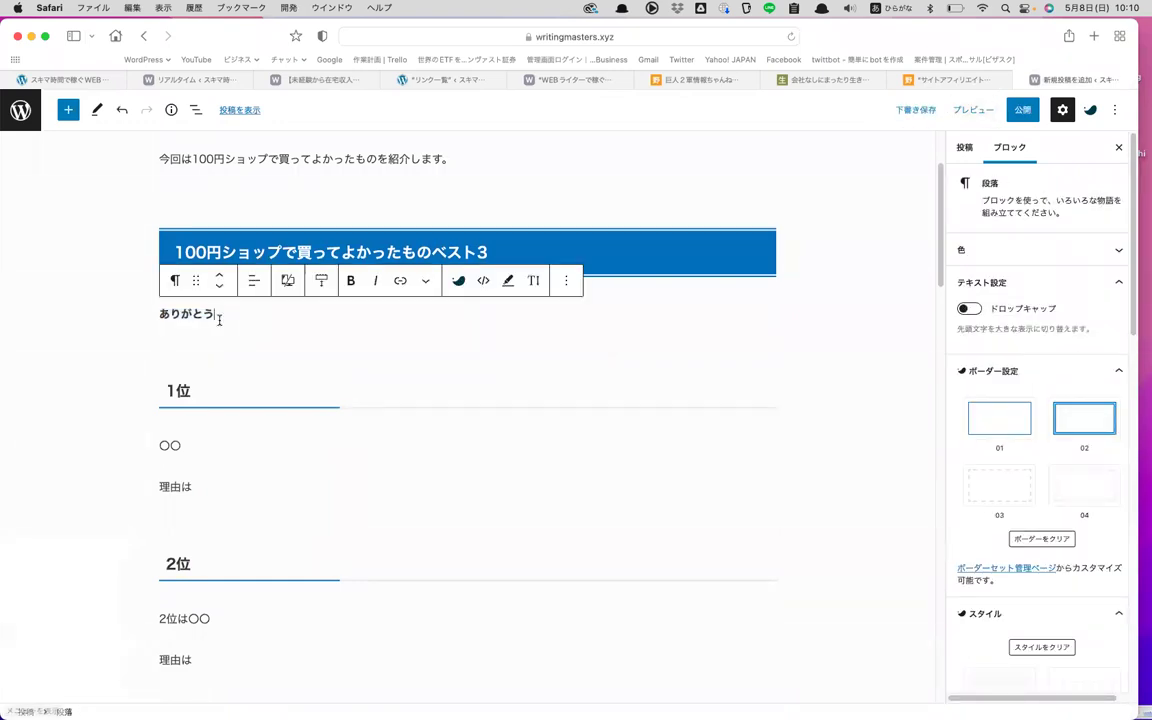
# Replace ありがとう under the 100円ショップ heading with a long row of あ characters and select the text.
pyautogui.press('BackSpace')
pyautogui.press('BackSpace')
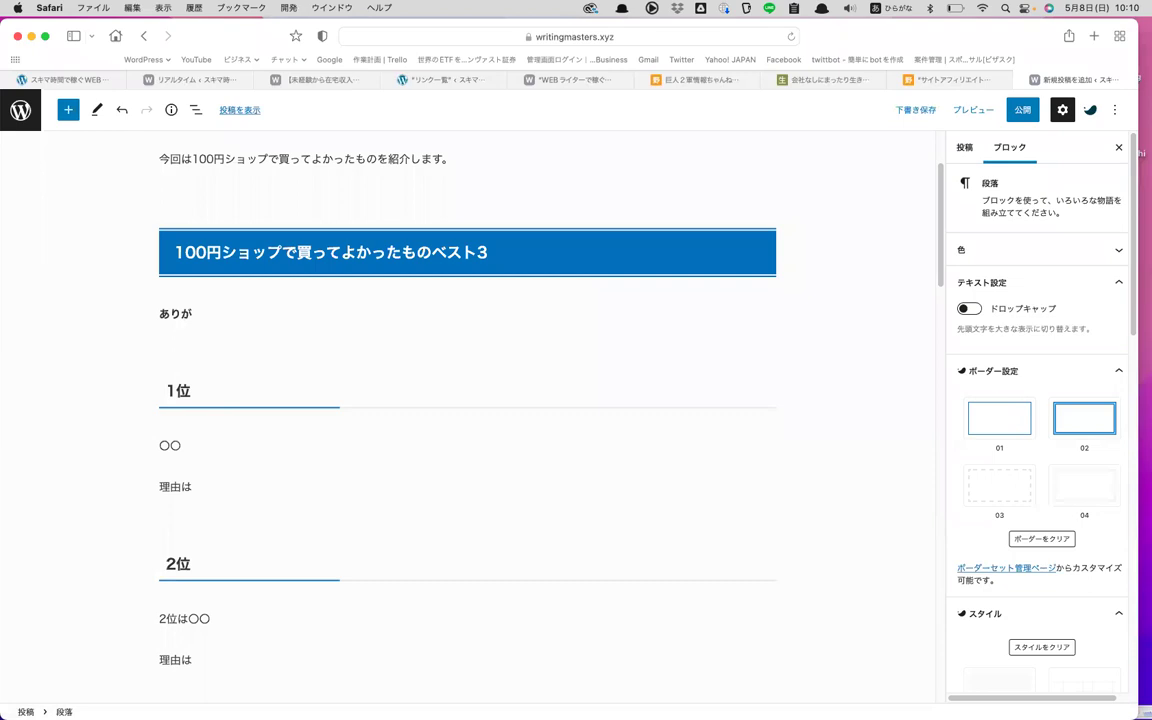
pyautogui.press('BackSpace')
pyautogui.press('BackSpace')
pyautogui.press('BackSpace')
pyautogui.write('ああああああああああああああああああああああああ')
pyautogui.press('Return')
pyautogui.hotkey('ctrl', 'a')
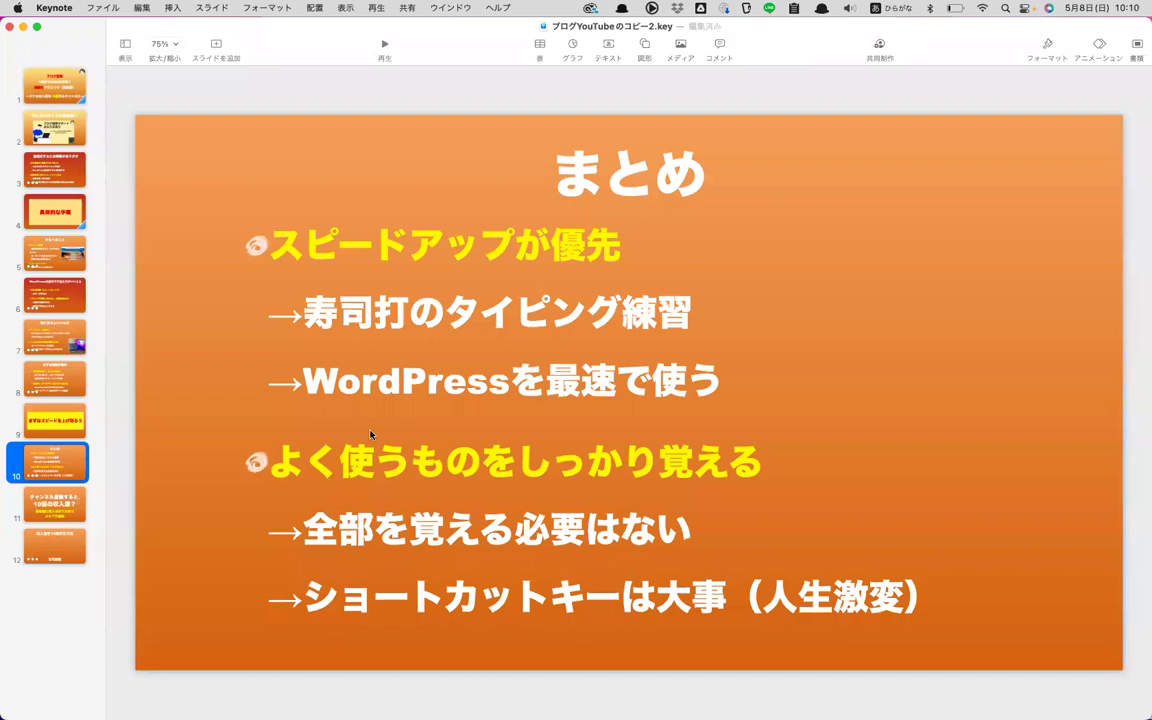
# Switch to the まとめ slide in Keynote and place the cursor in the line よく使うものをしっかり覚える.
pyautogui.click(362, 448)
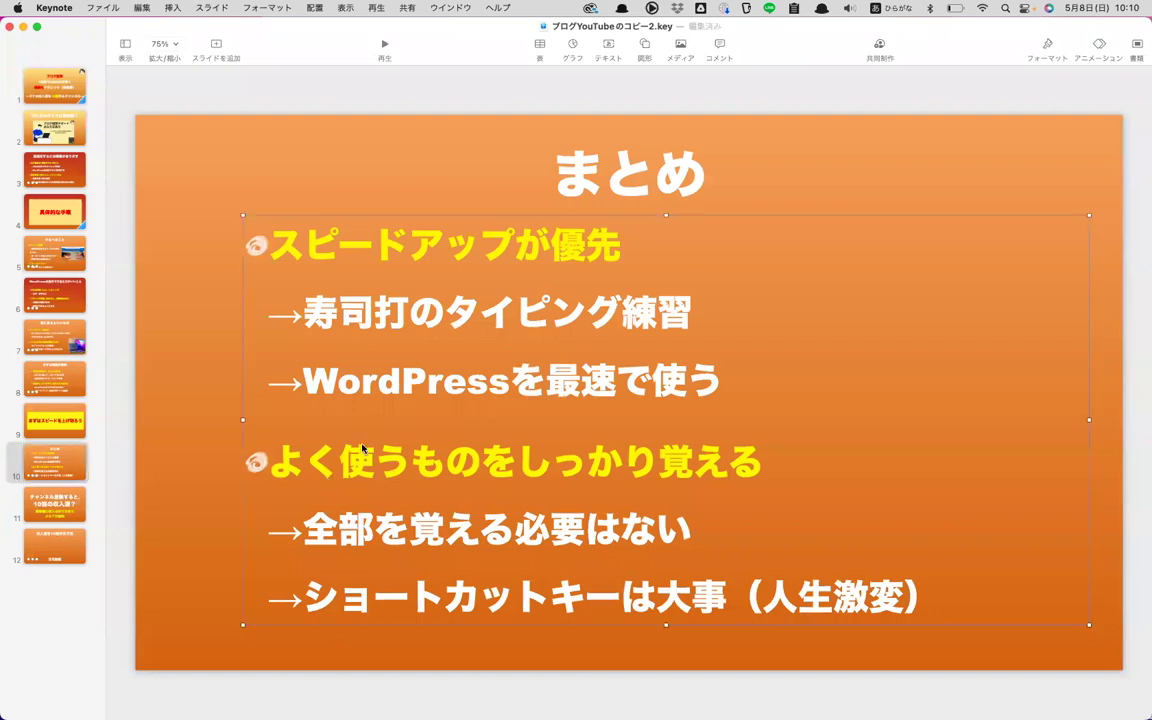
pyautogui.click(293, 455)
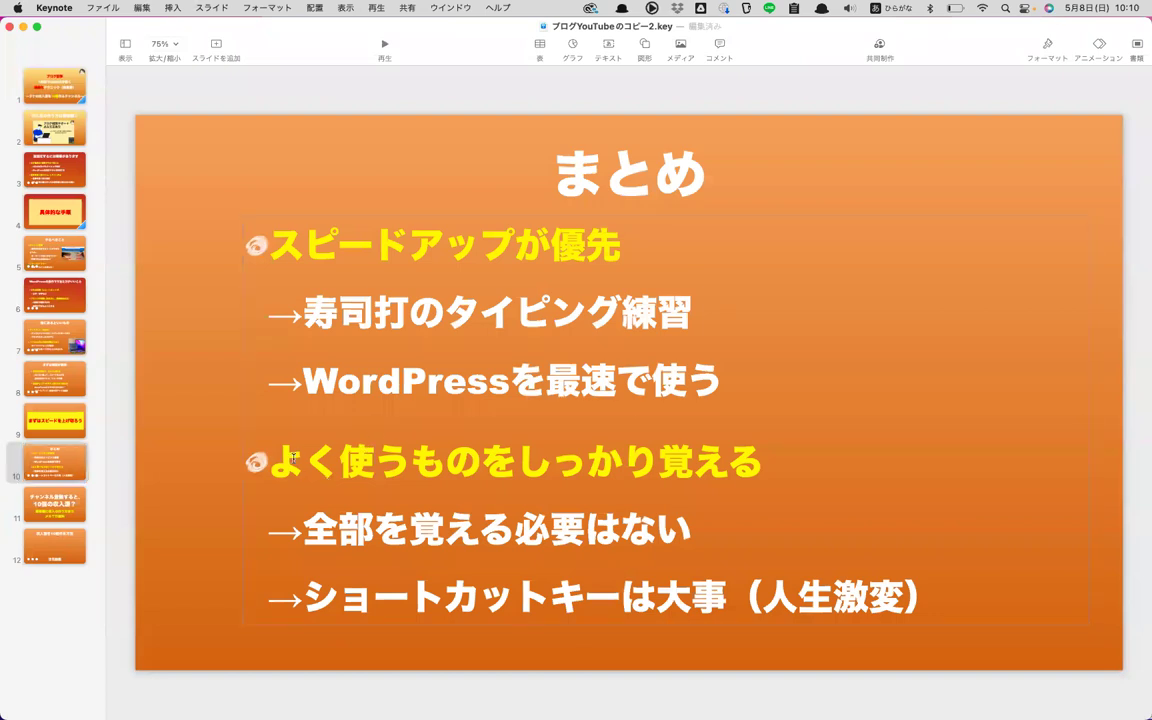